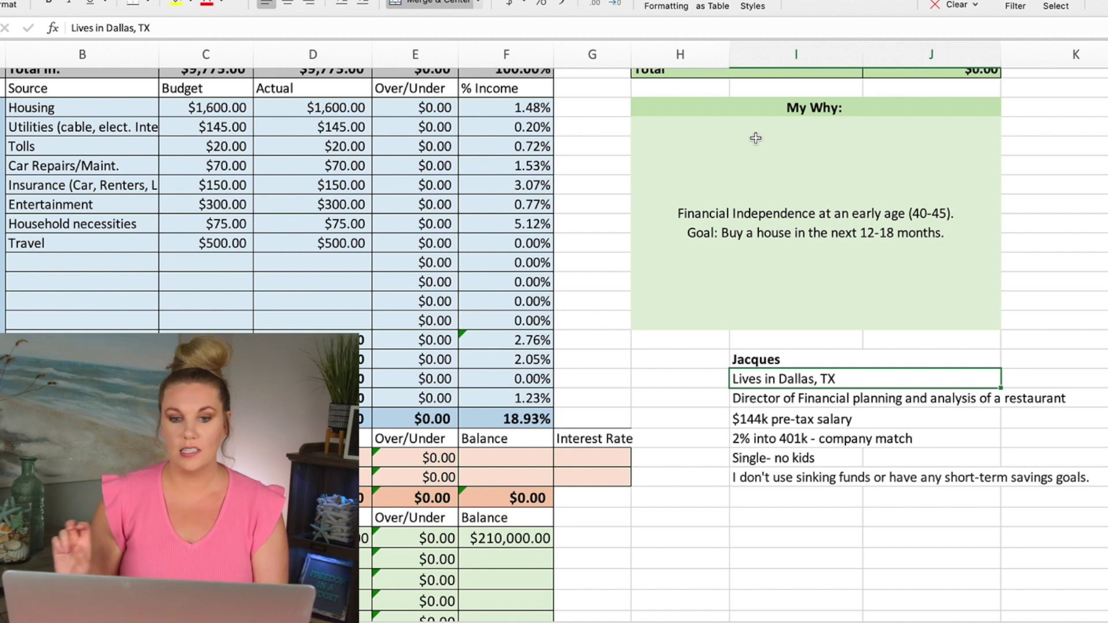
- Review the monthly income rows and the income total at the start of the budget sheet
scroll(627, 399, "up", 5)
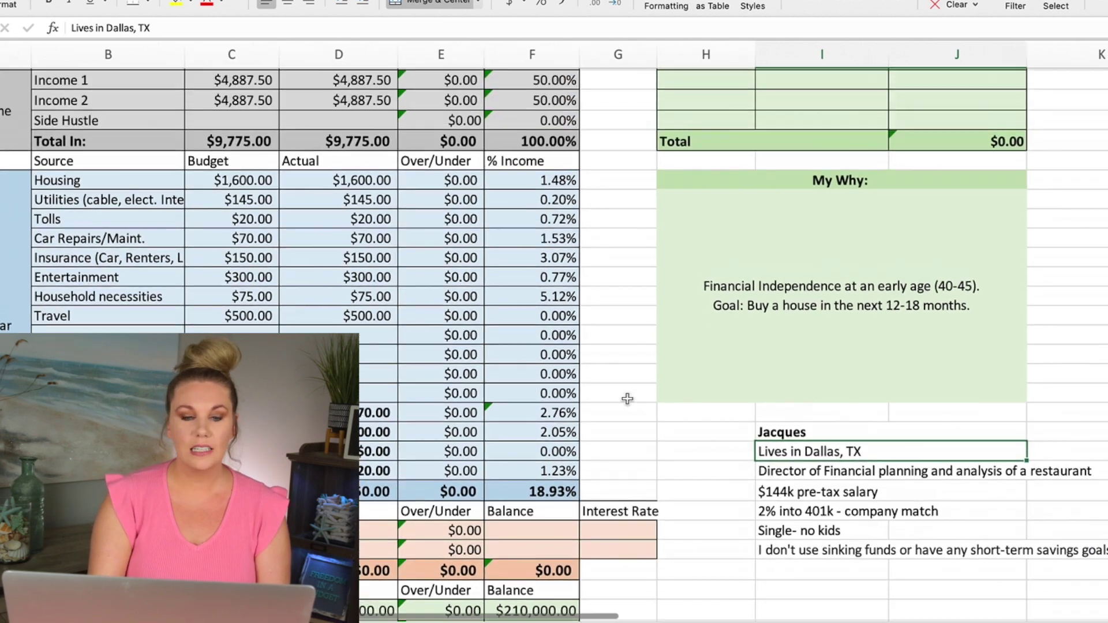
scroll(605, 233, "up", 1)
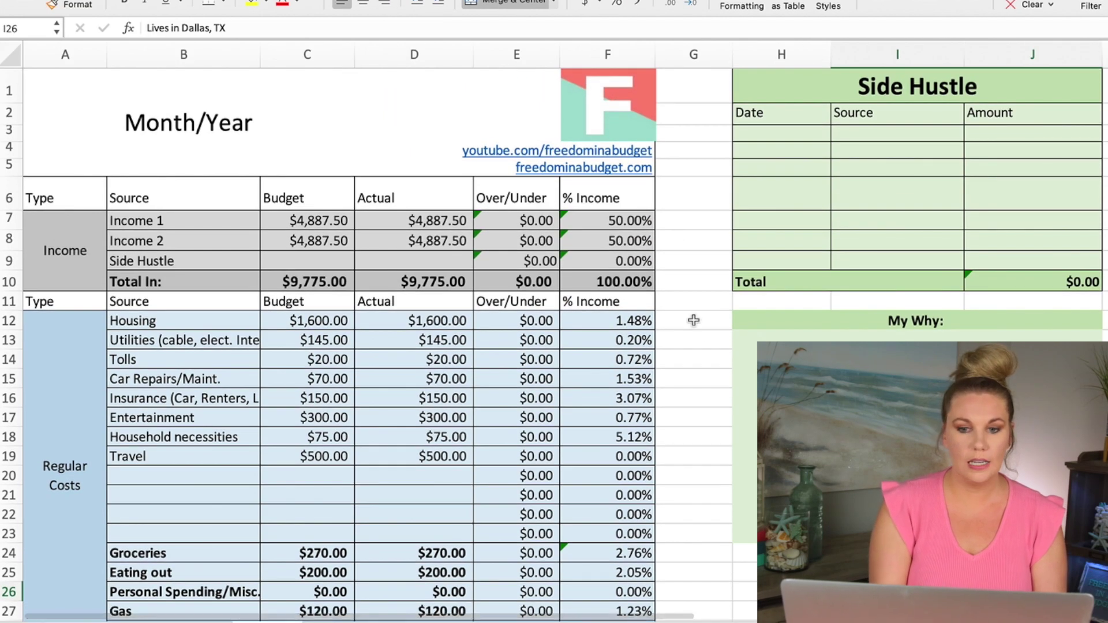
left_click(693, 366)
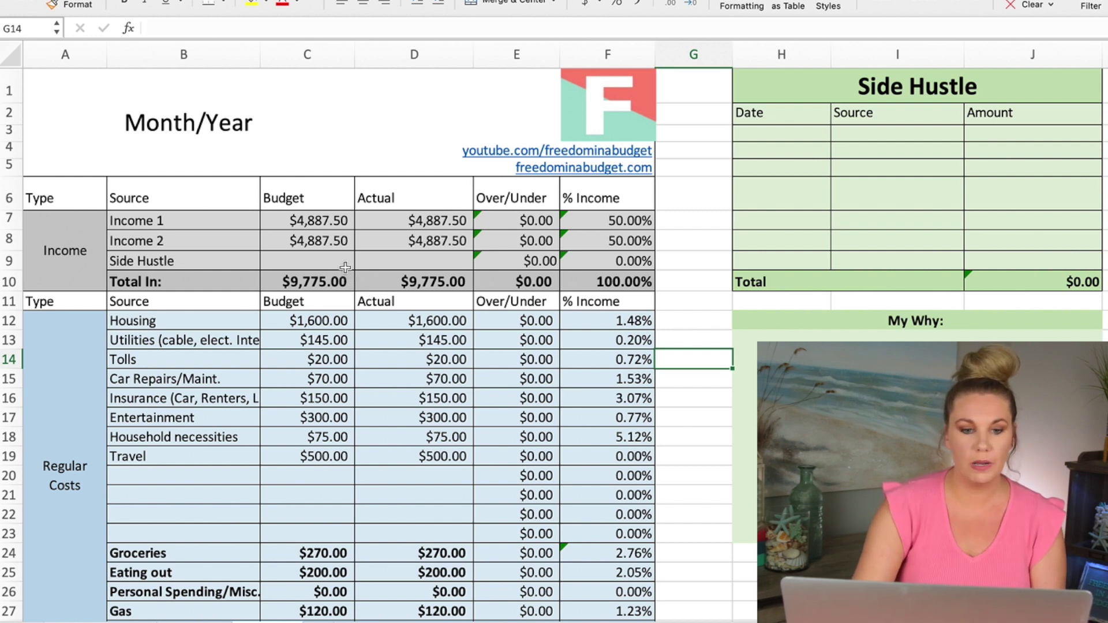
- Go through the actual regular costs one by one from Housing to Travel, including the full insurance description
scroll(344, 267, "down", 5)
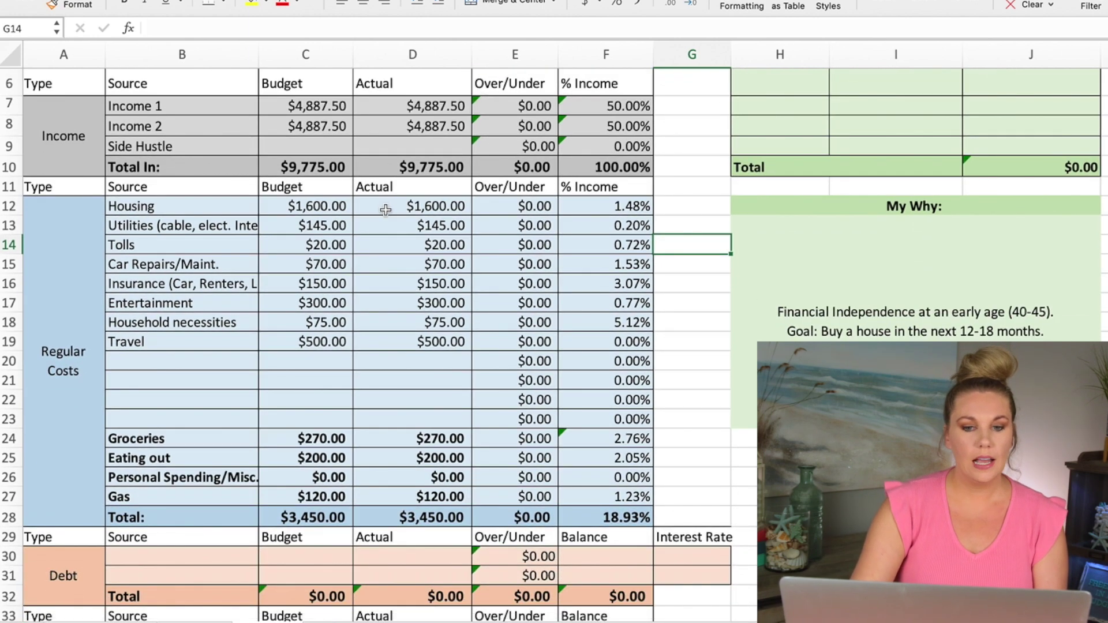
left_click(384, 208)
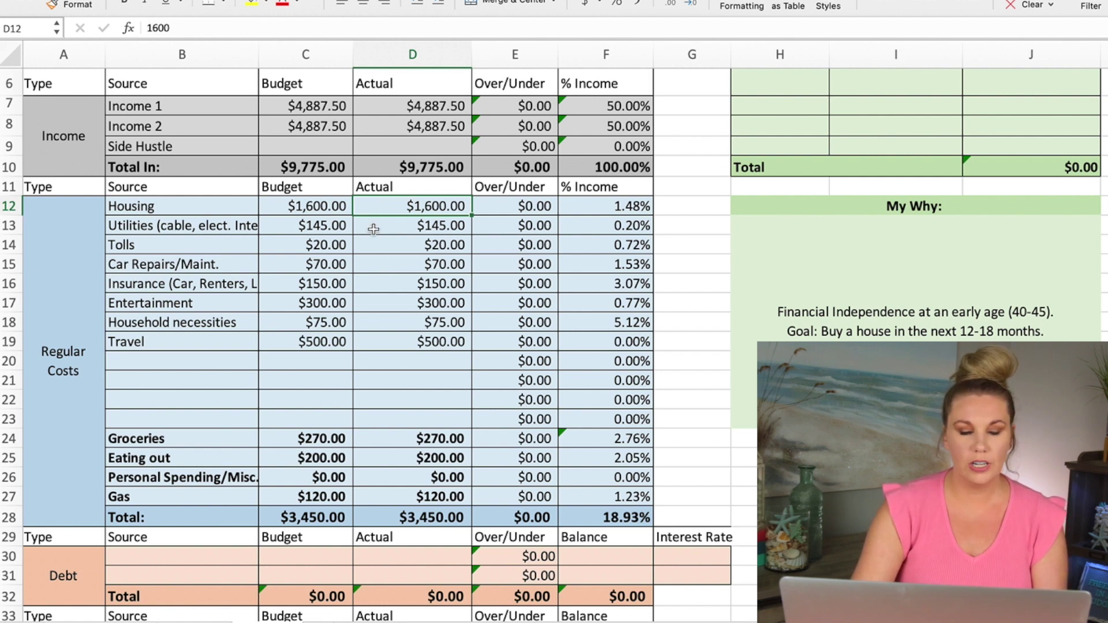
left_click(373, 229)
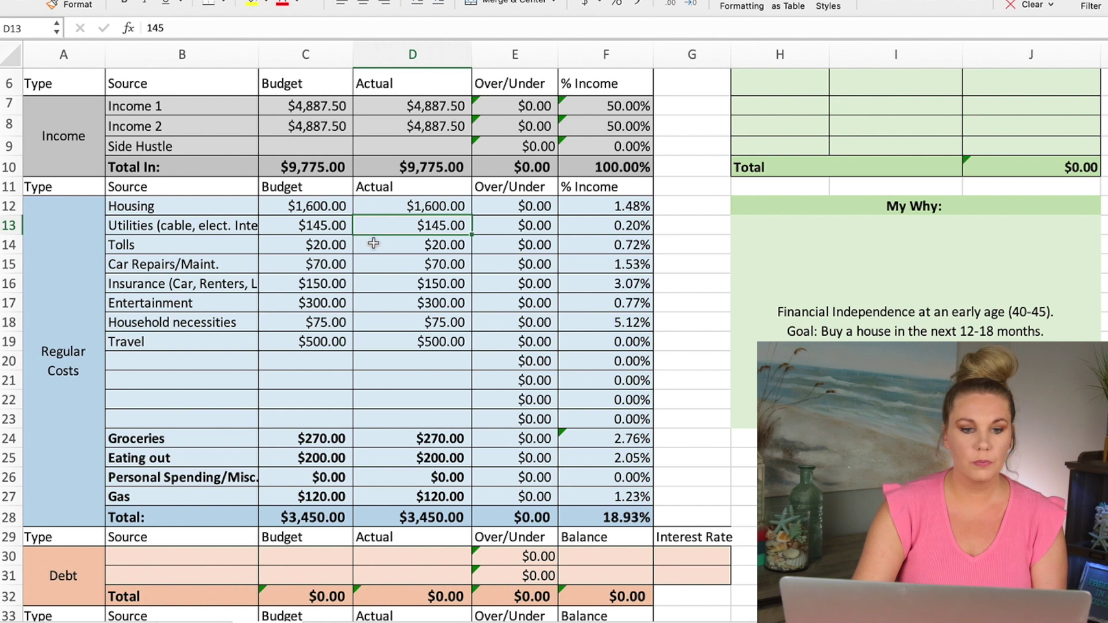
left_click(373, 245)
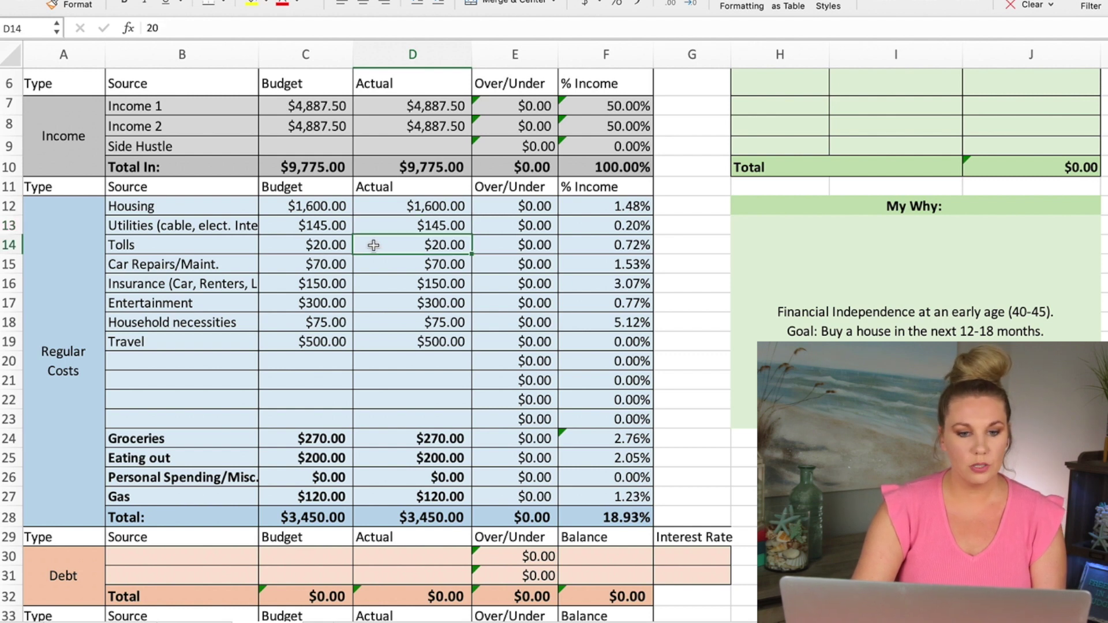
left_click(364, 262)
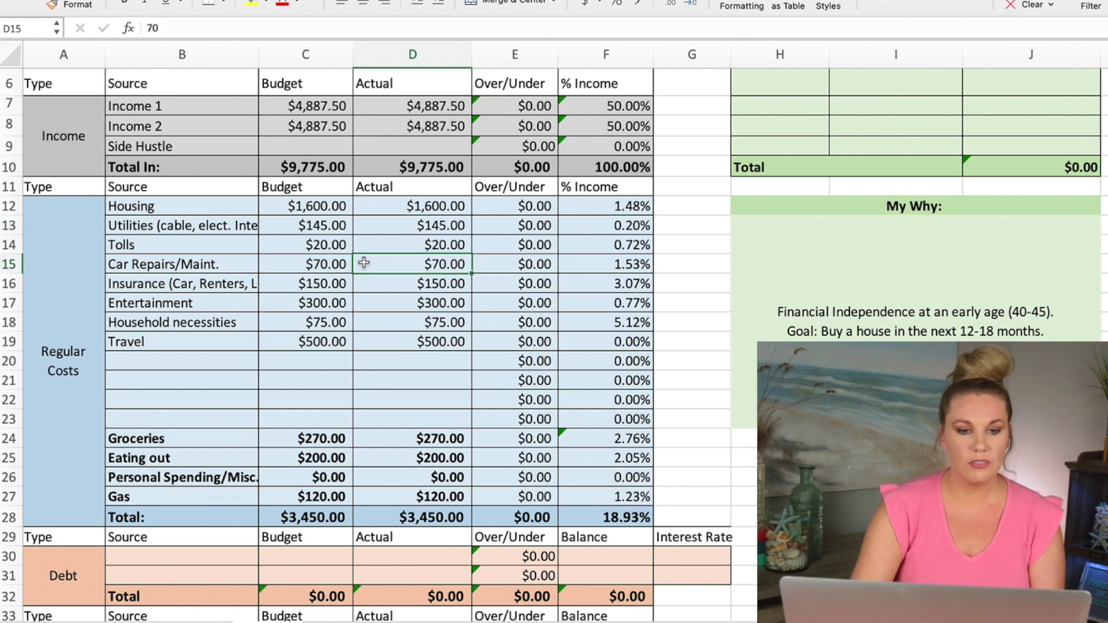
left_click(367, 284)
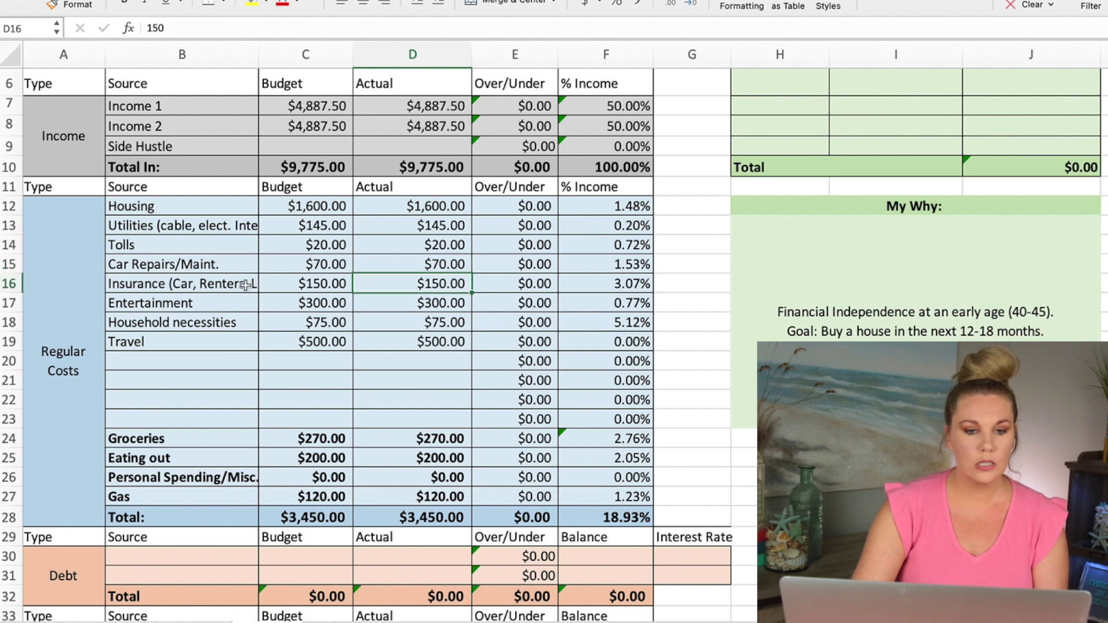
left_click(216, 283)
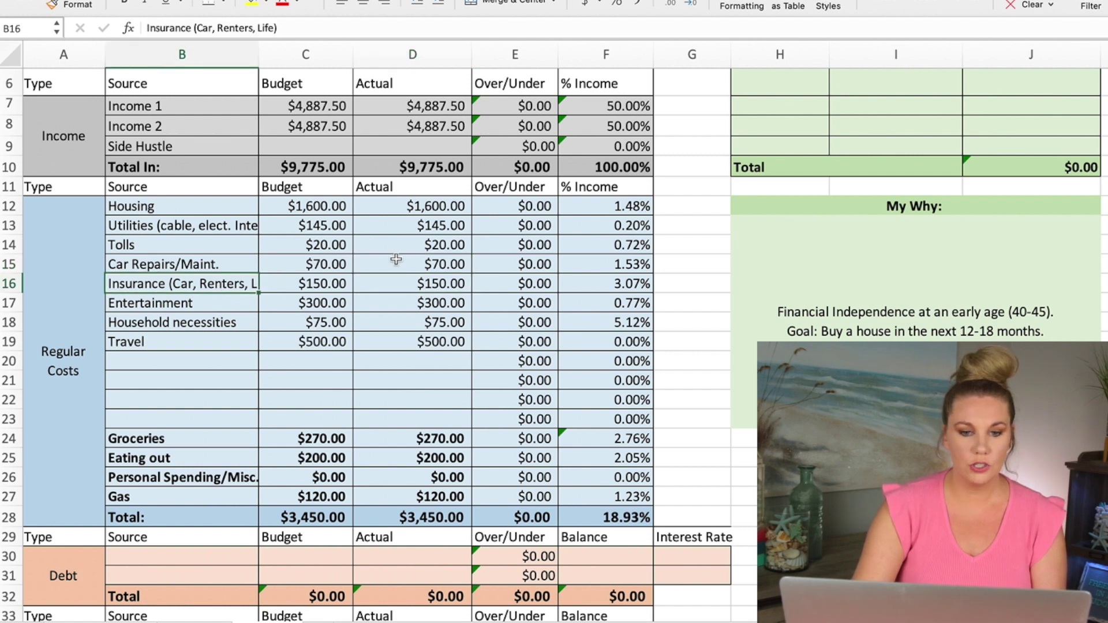
left_click(386, 283)
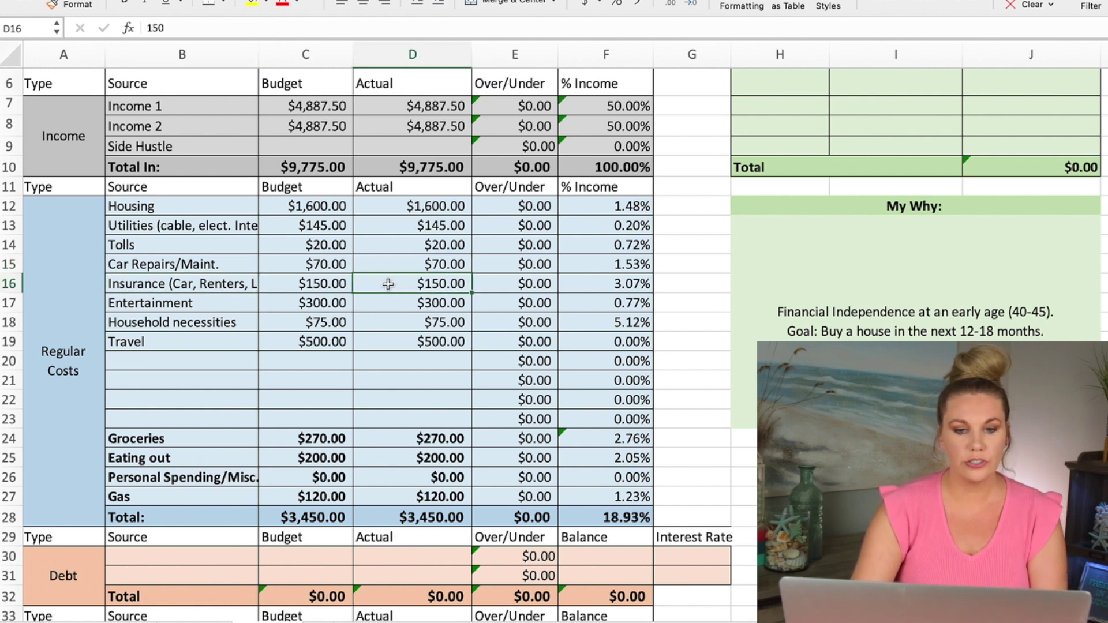
left_click(380, 302)
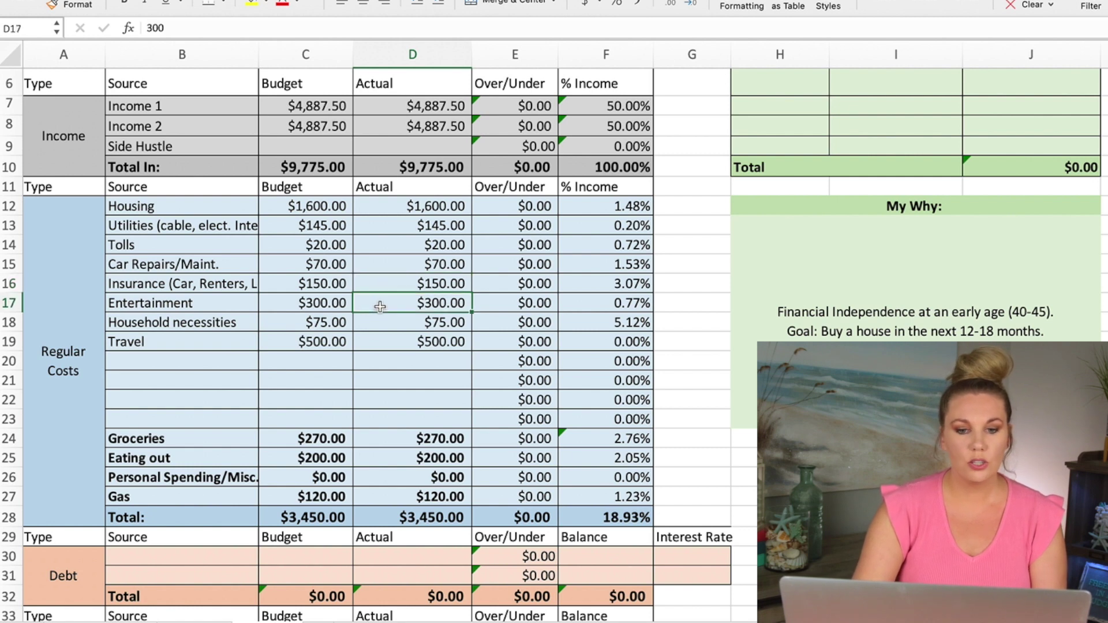
left_click(376, 321)
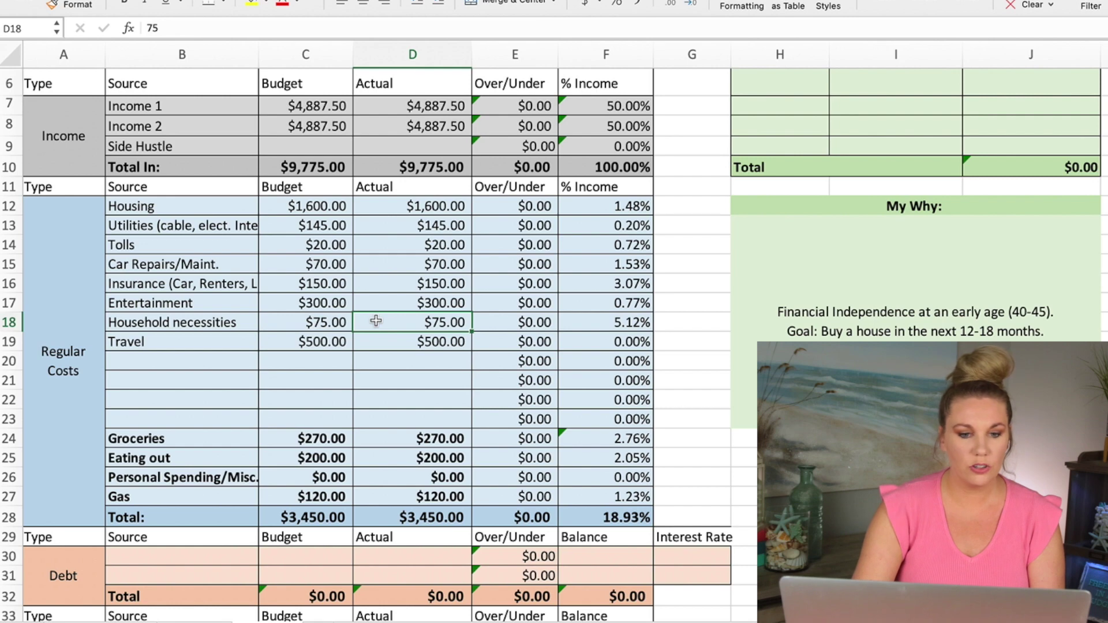
left_click(366, 337)
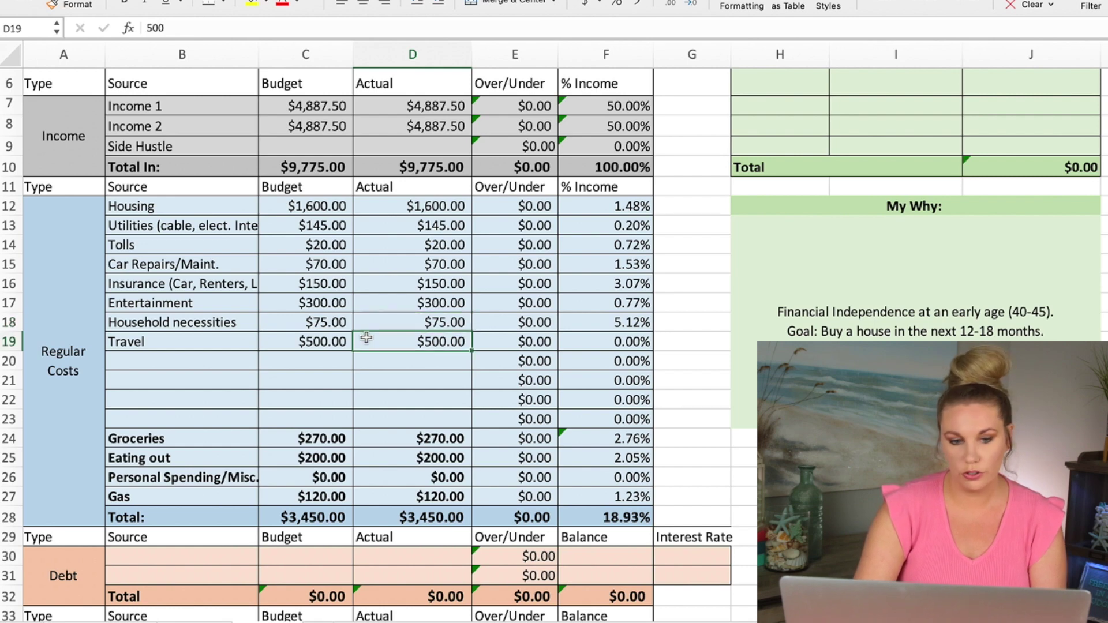
- Check the budgeted amounts for groceries, eating out, personal spending and gas, plus the regular costs total
scroll(366, 338, "down", 4)
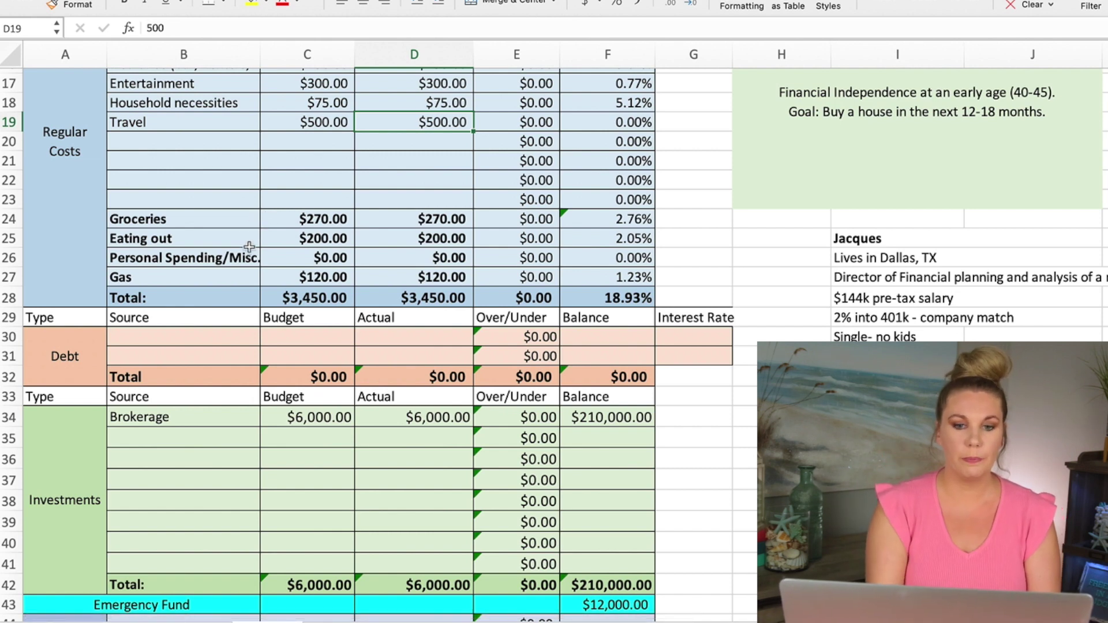
left_click(289, 220)
left_click(285, 235)
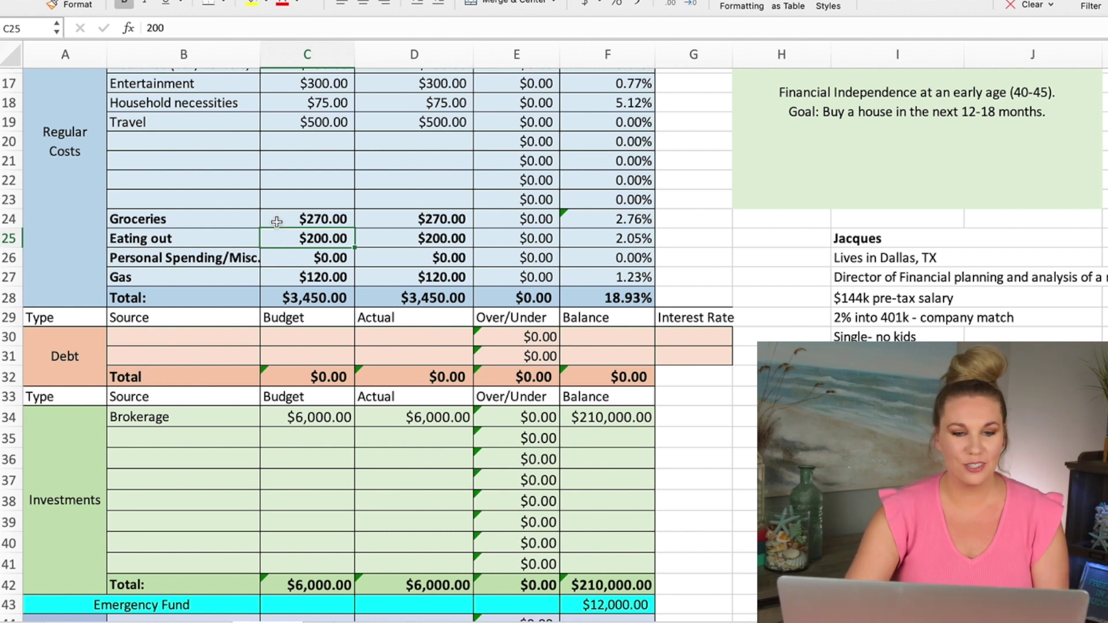
left_click(281, 259)
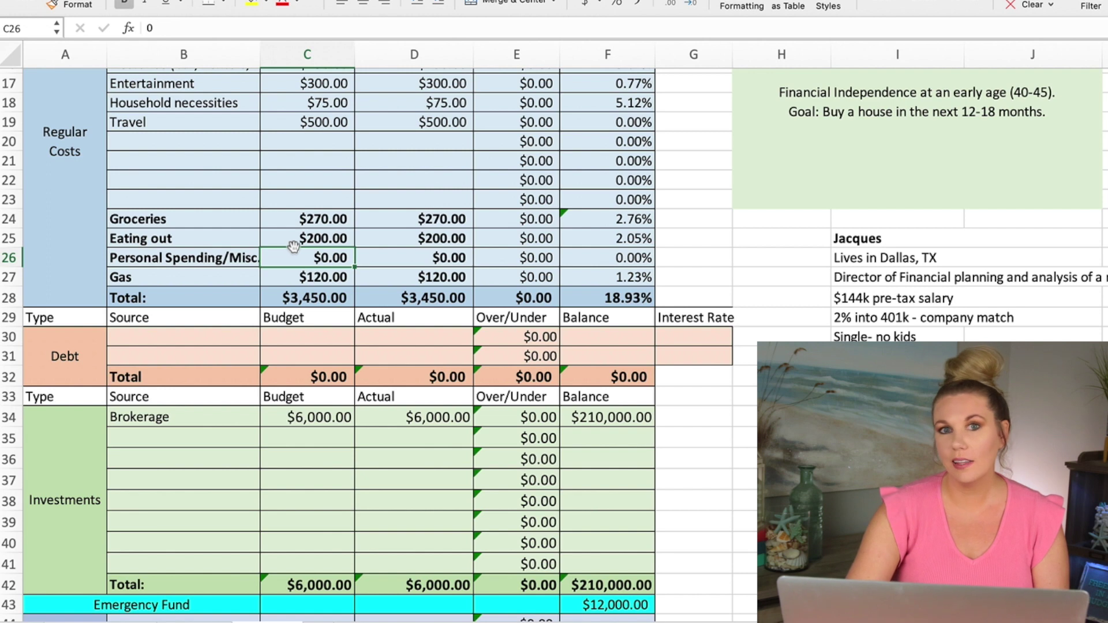
left_click(288, 271)
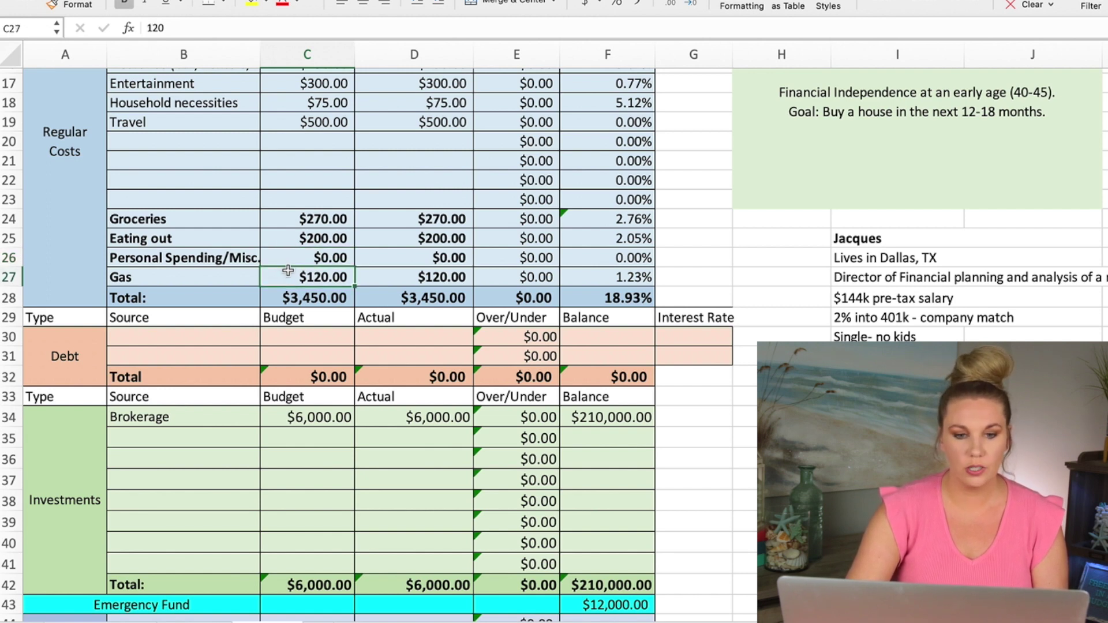
left_click(270, 297)
scroll(290, 312, "up", 5)
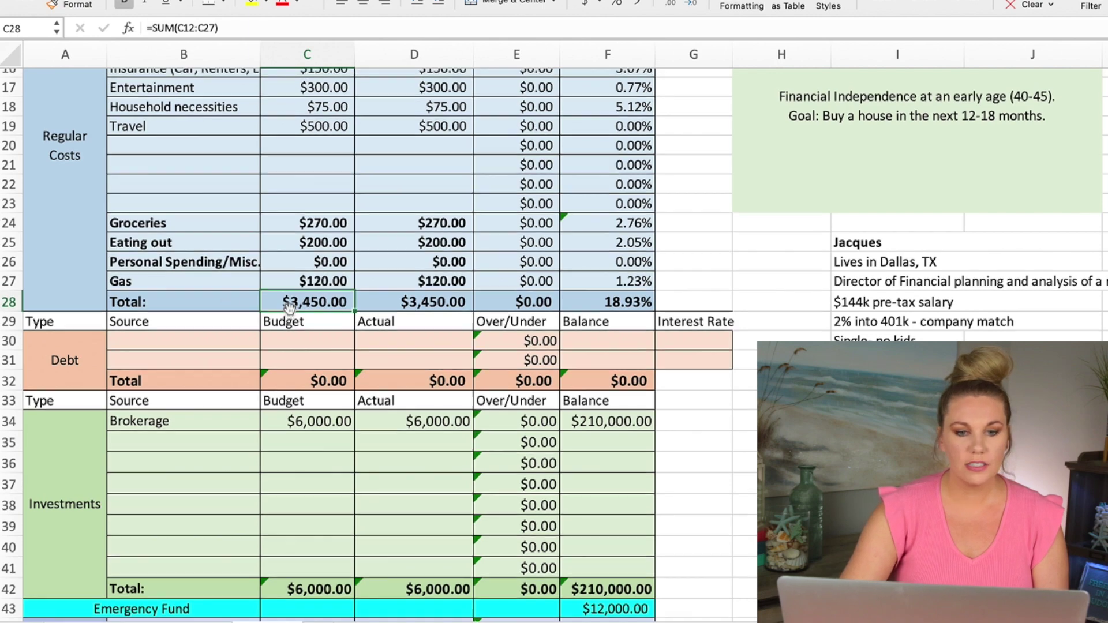
scroll(290, 309, "down", 3)
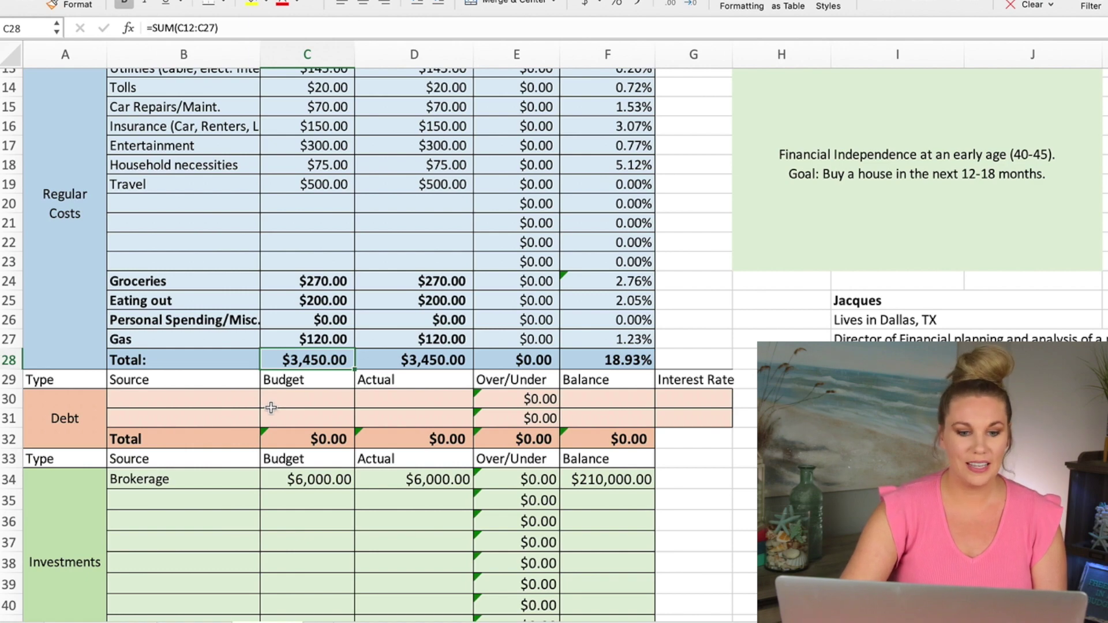
- Examine the debt, investment and sinking fund sections, the emergency fund balance and the income remaining
scroll(271, 408, "down", 5)
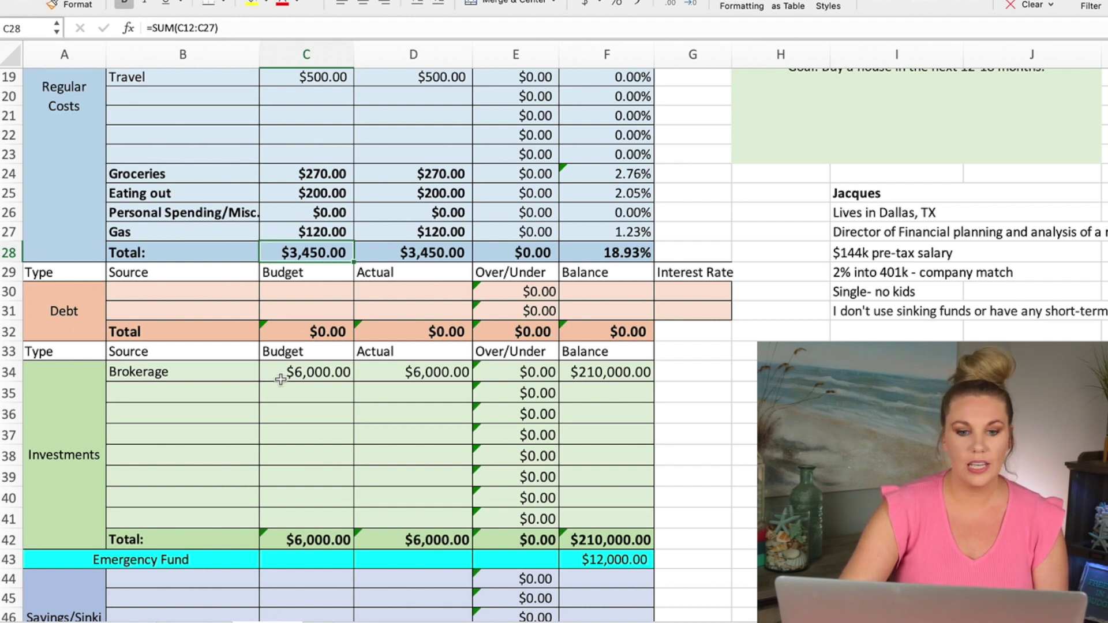
scroll(279, 373, "down", 5)
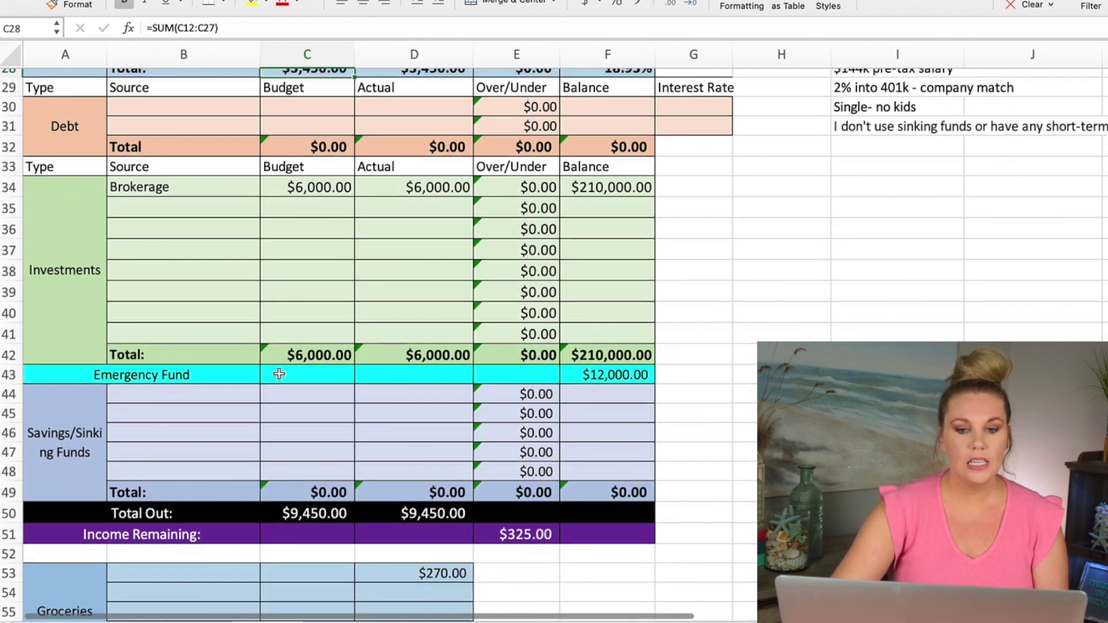
left_click(571, 374)
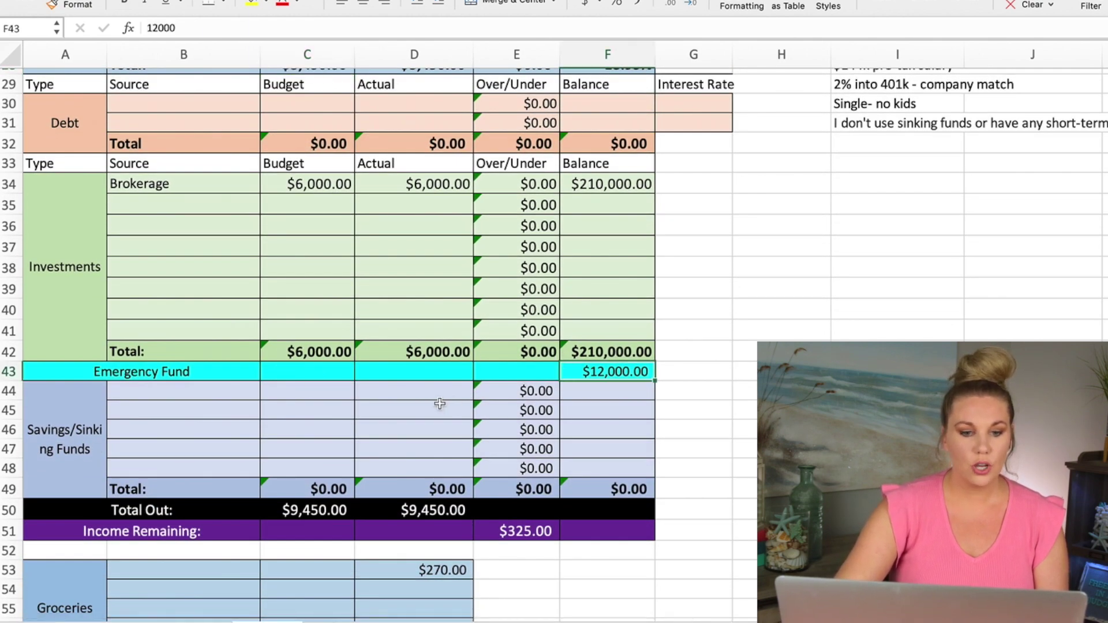
scroll(409, 406, "down", 2)
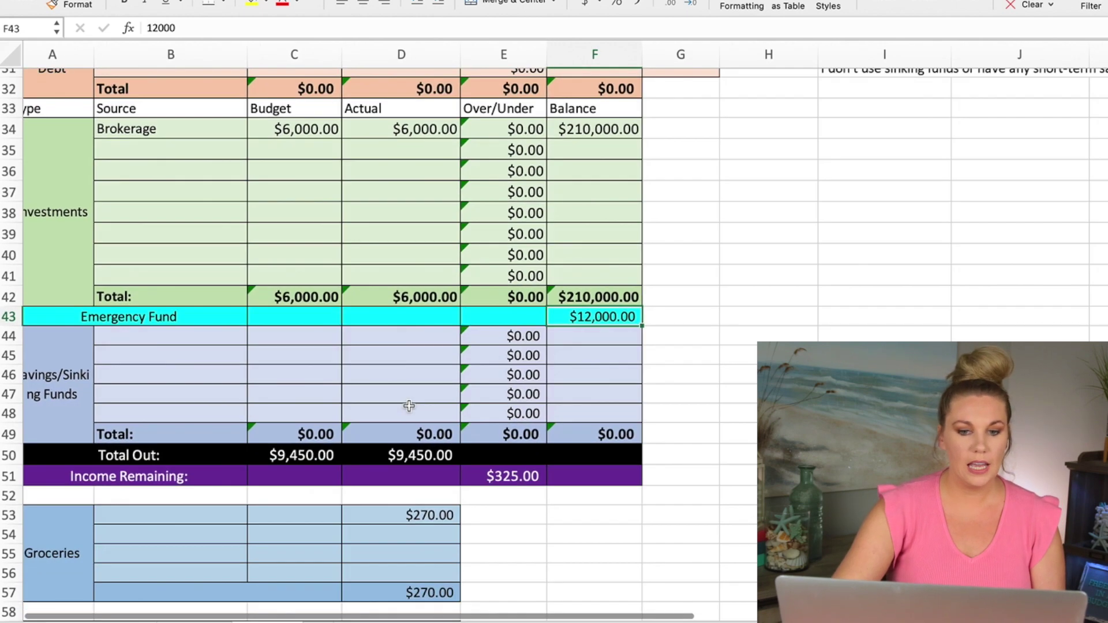
scroll(780, 277, "up", 3)
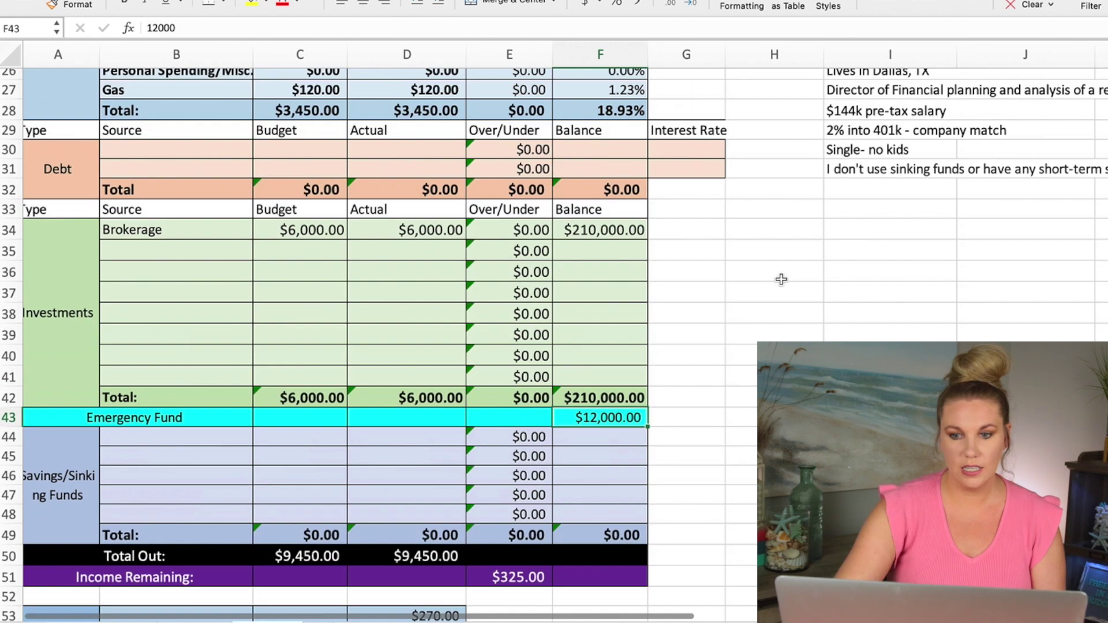
scroll(358, 351, "down", 5)
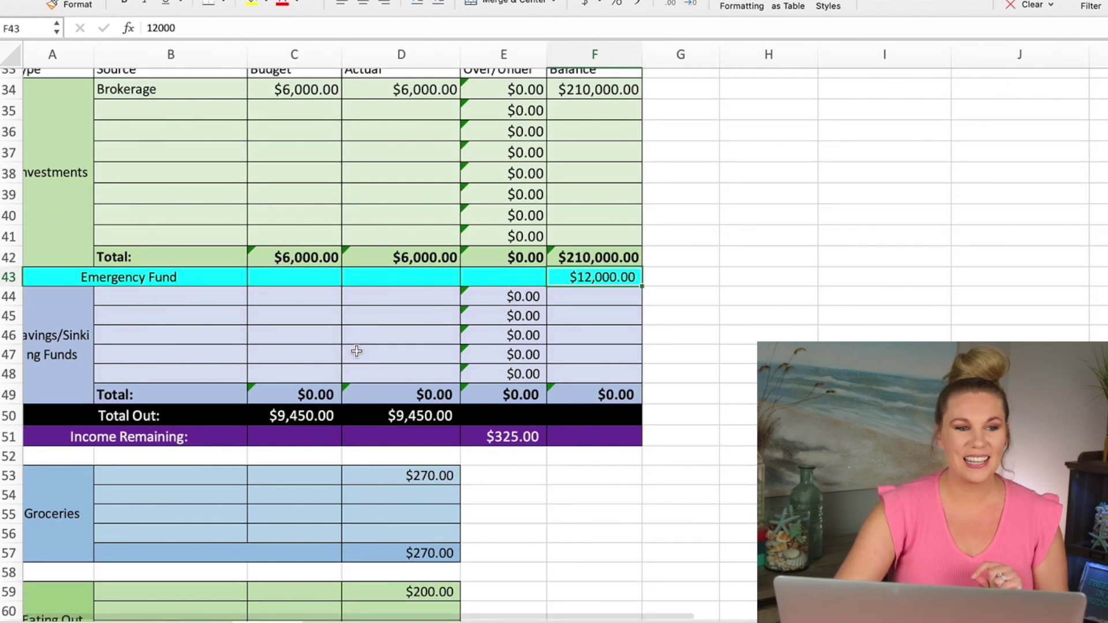
left_click(473, 438)
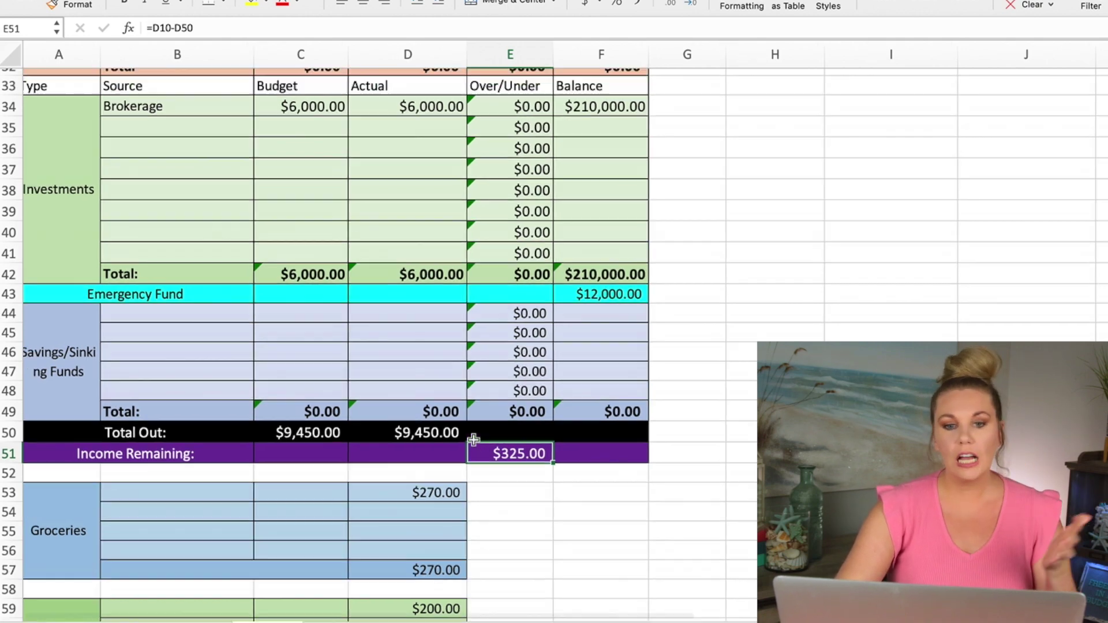
- Look over the regular costs again and compare them with the investments, total outgoings and remaining income
scroll(477, 433, "up", 5)
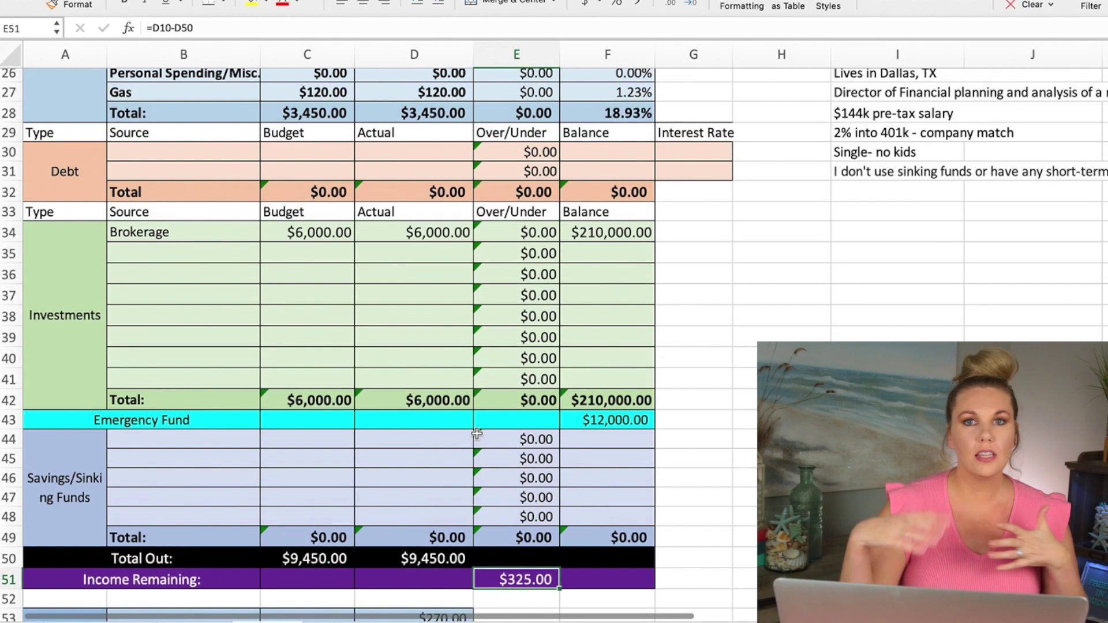
scroll(477, 432, "up", 10)
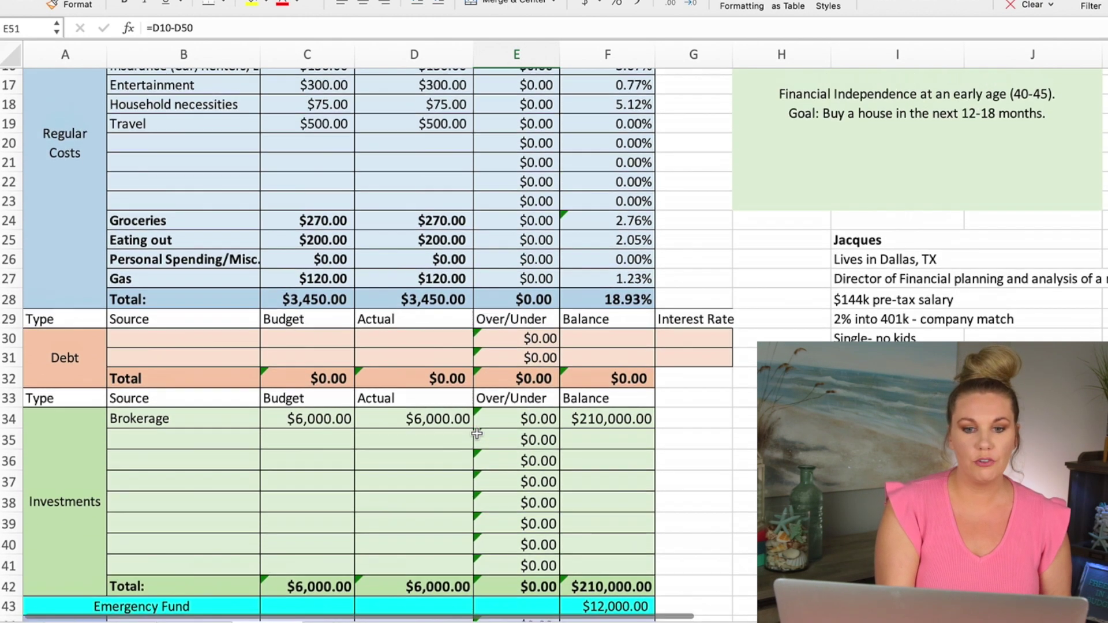
scroll(477, 433, "down", 7)
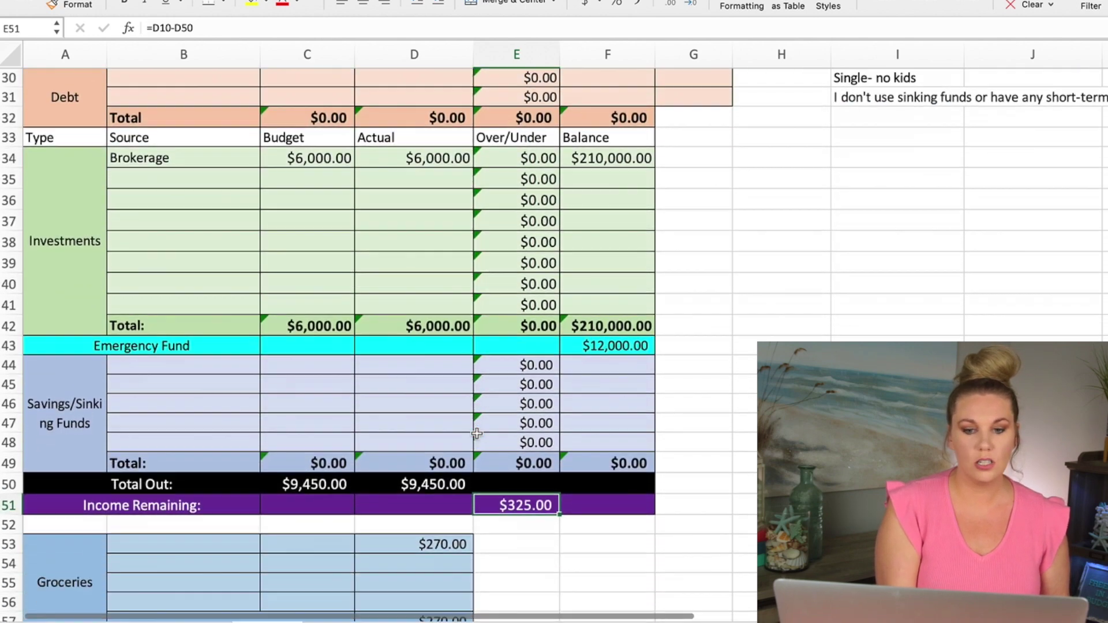
scroll(476, 433, "up", 10)
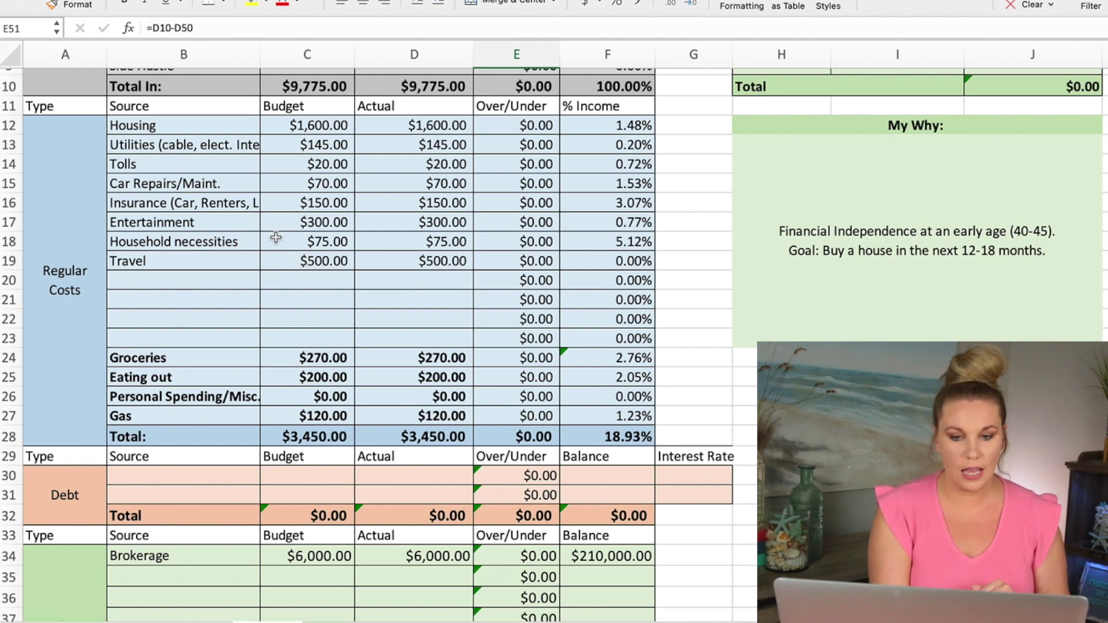
scroll(274, 237, "down", 1)
scroll(288, 242, "up", 2)
scroll(334, 257, "down", 6)
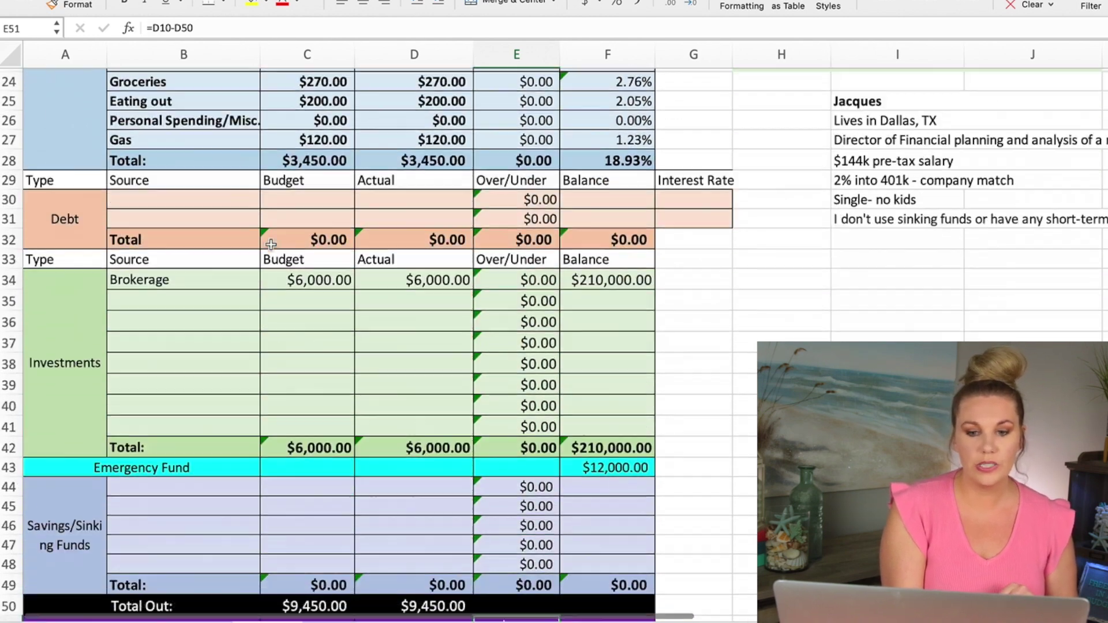
- Revisit the emergency fund balance and the first debt row's actual amount
left_click(574, 454)
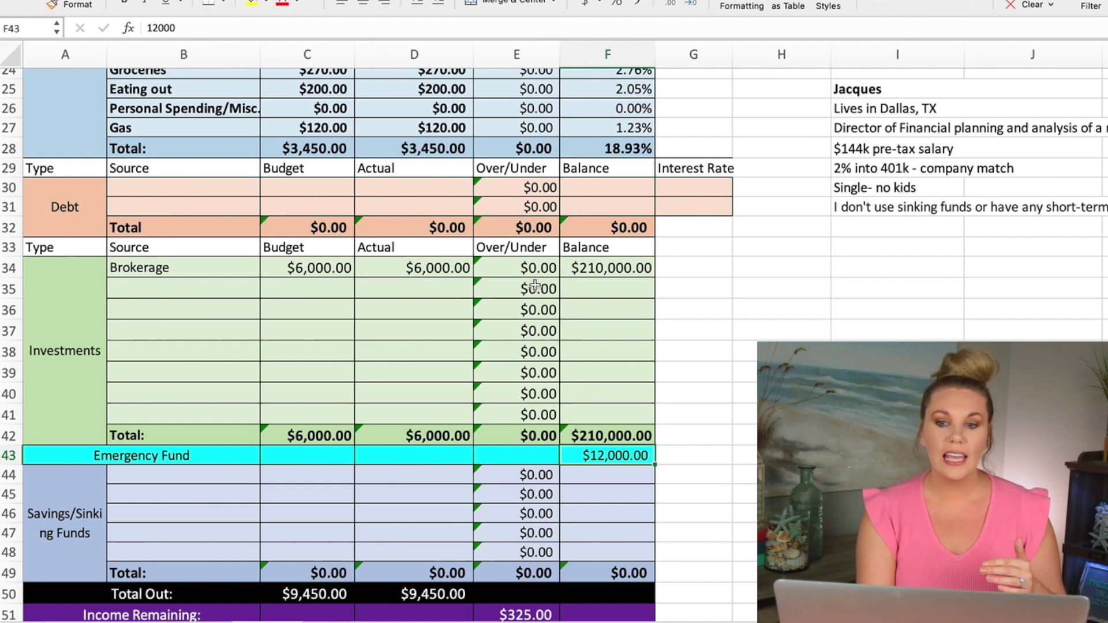
scroll(535, 285, "up", 5)
scroll(535, 285, "right", 1)
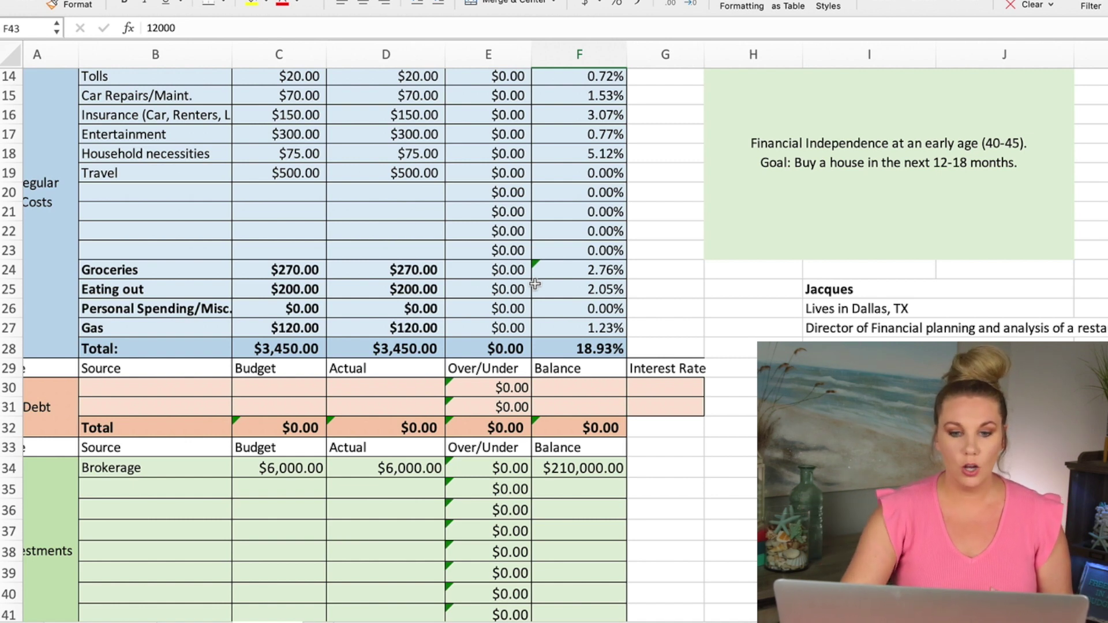
left_click(402, 383)
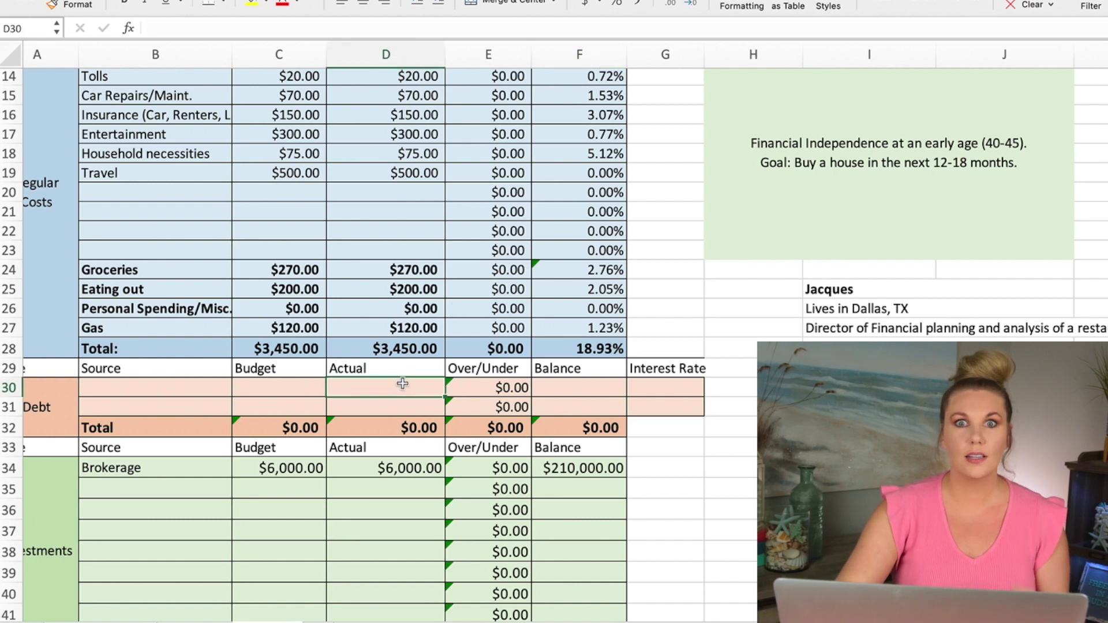
- Check the emergency fund balance against the regular costs, investments and total outgoings
scroll(402, 383, "down", 1)
scroll(402, 383, "up", 1)
scroll(402, 383, "down", 4)
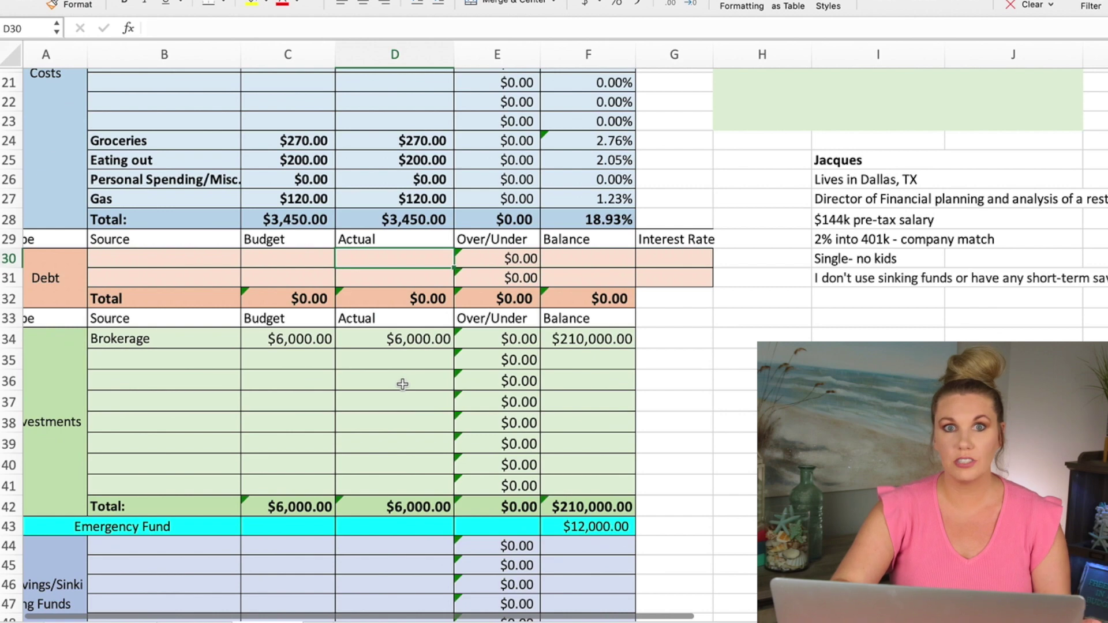
scroll(402, 384, "down", 1)
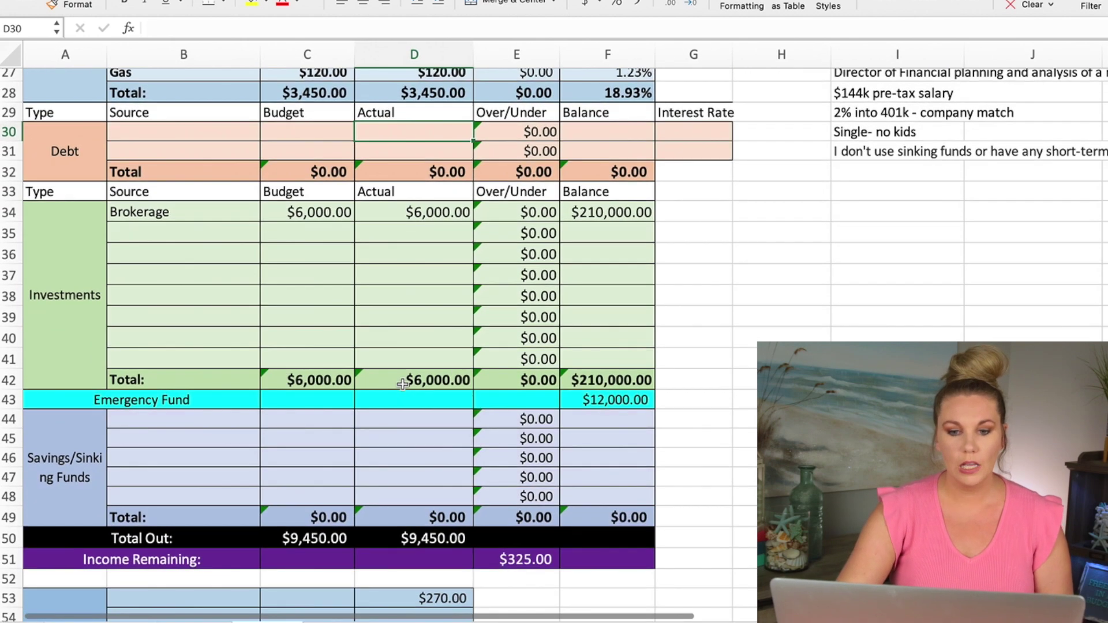
left_click(588, 401)
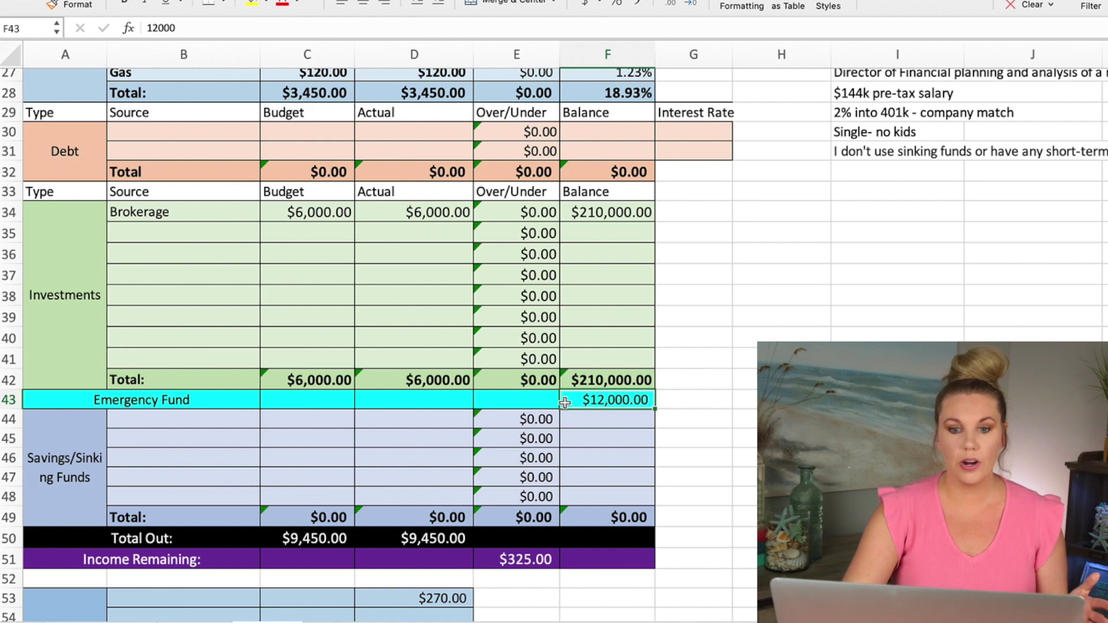
scroll(565, 401, "up", 6)
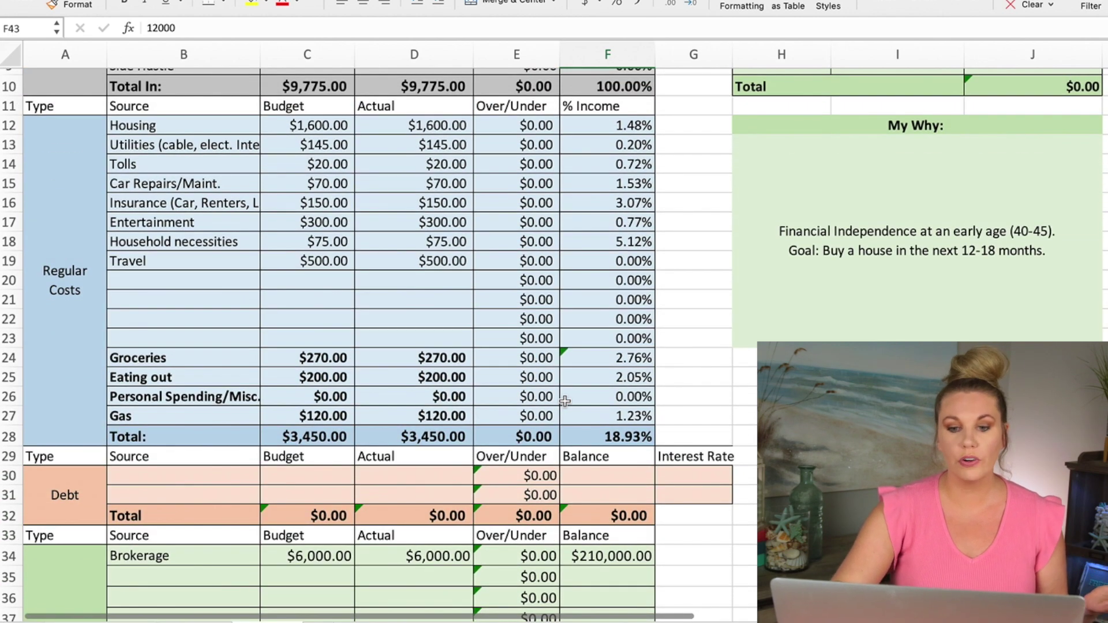
scroll(565, 401, "down", 4)
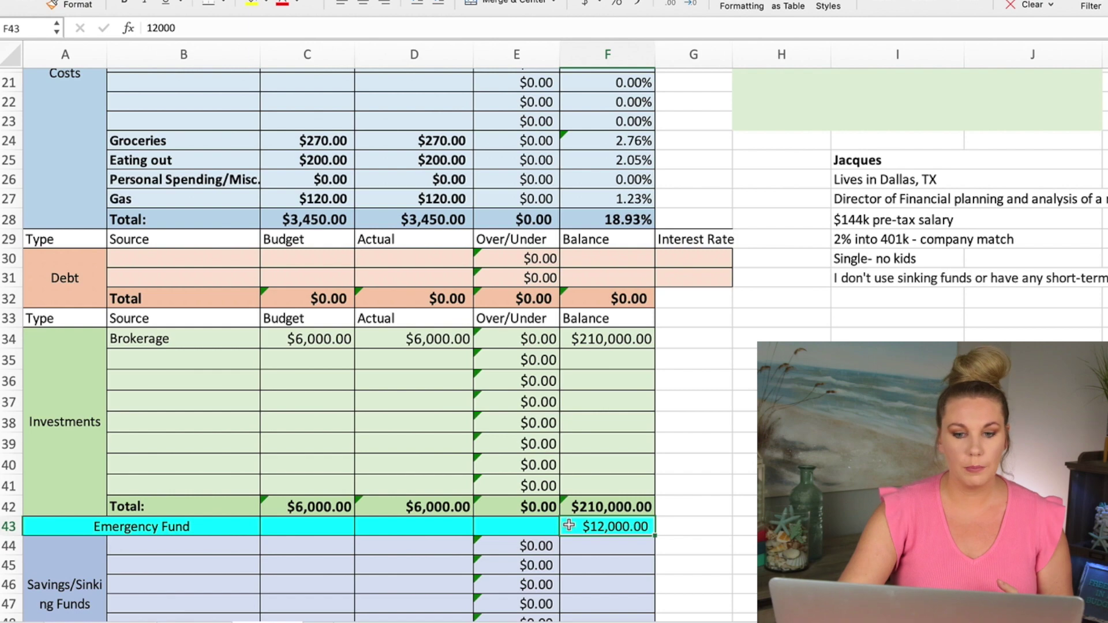
scroll(569, 525, "up", 4)
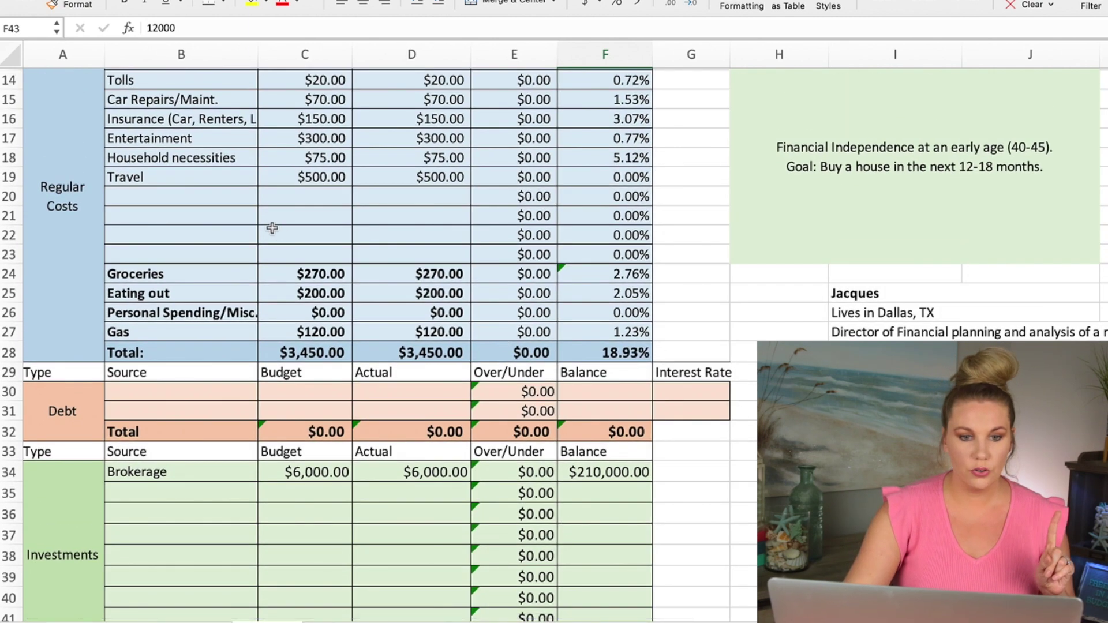
- Compare the Travel entry in the regular costs with the Savings/Sinking Funds rows
scroll(214, 216, "up", 2)
left_click(208, 218)
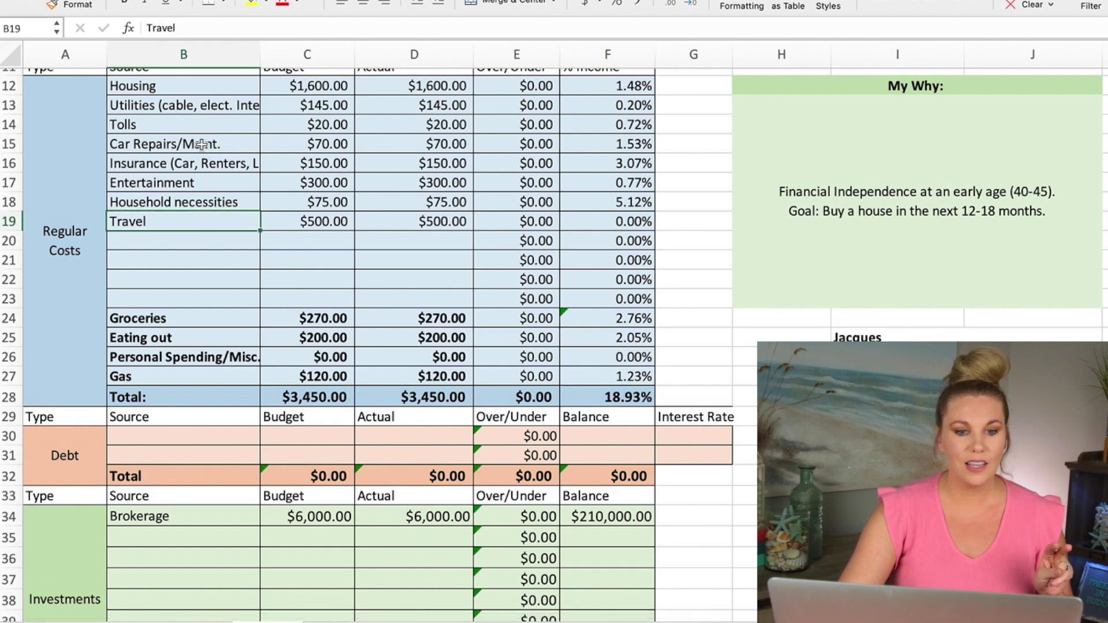
scroll(197, 218, "down", 10)
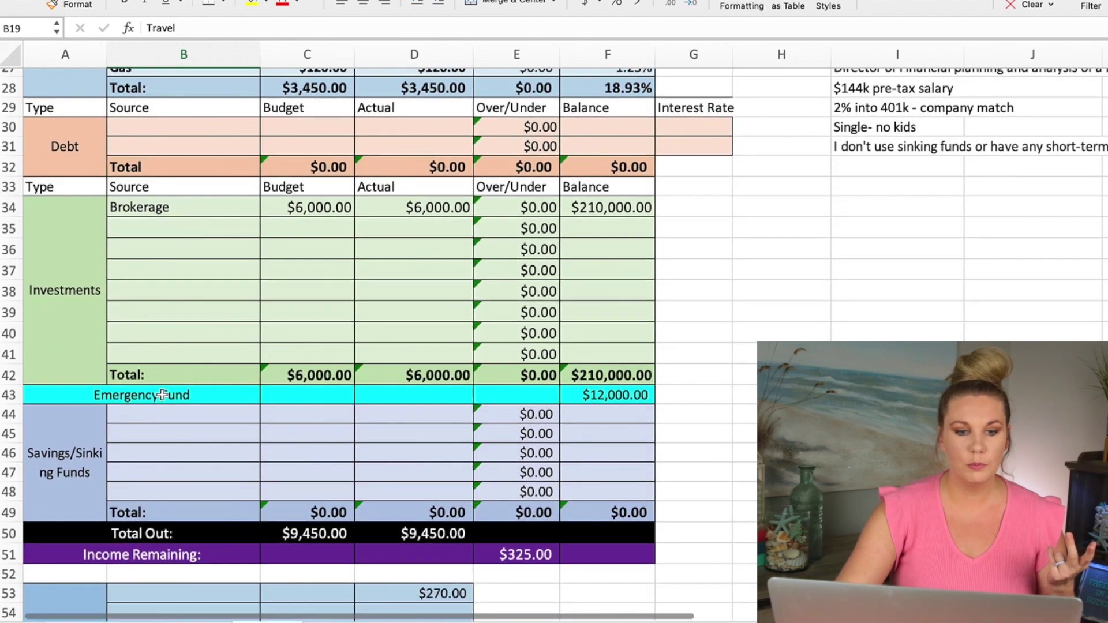
left_click_drag(165, 411, 165, 430)
left_click(254, 433)
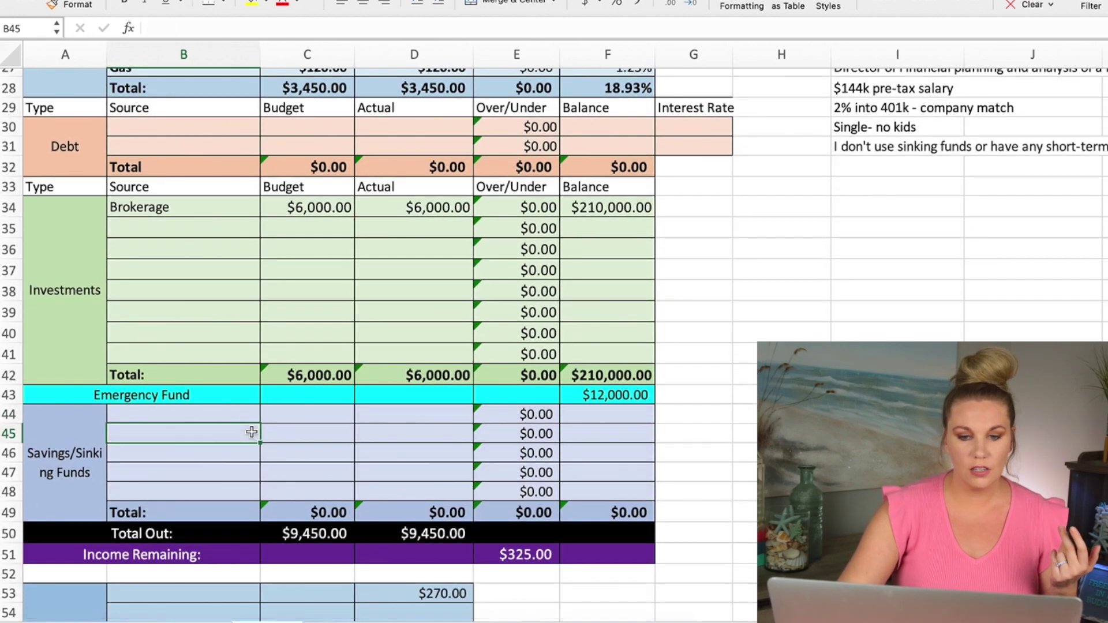
scroll(251, 432, "up", 12)
left_click(282, 293)
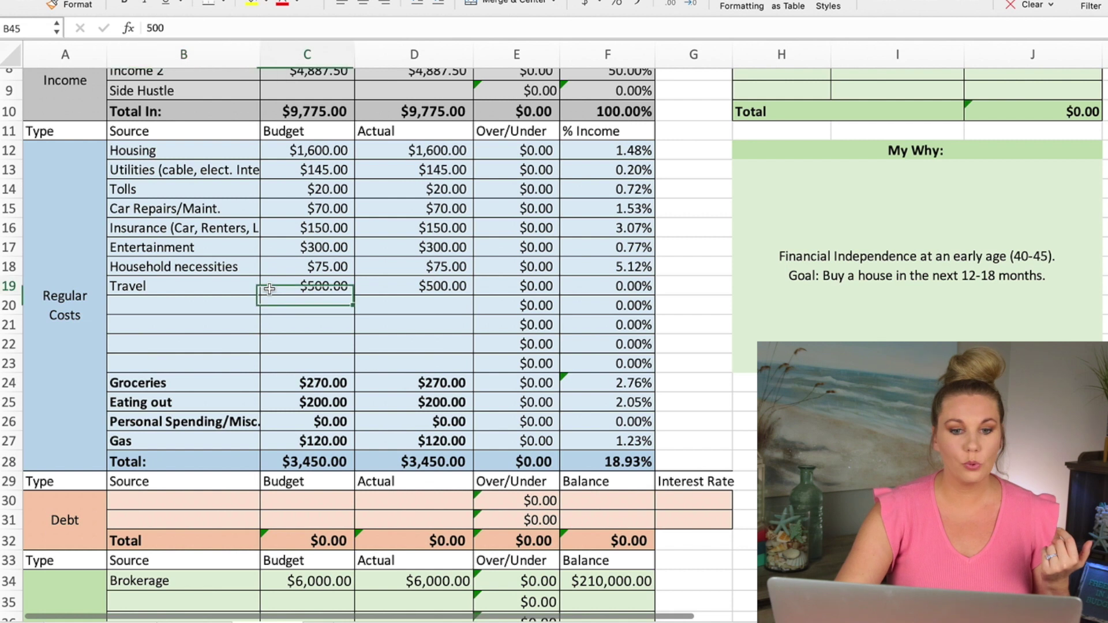
left_click(245, 289)
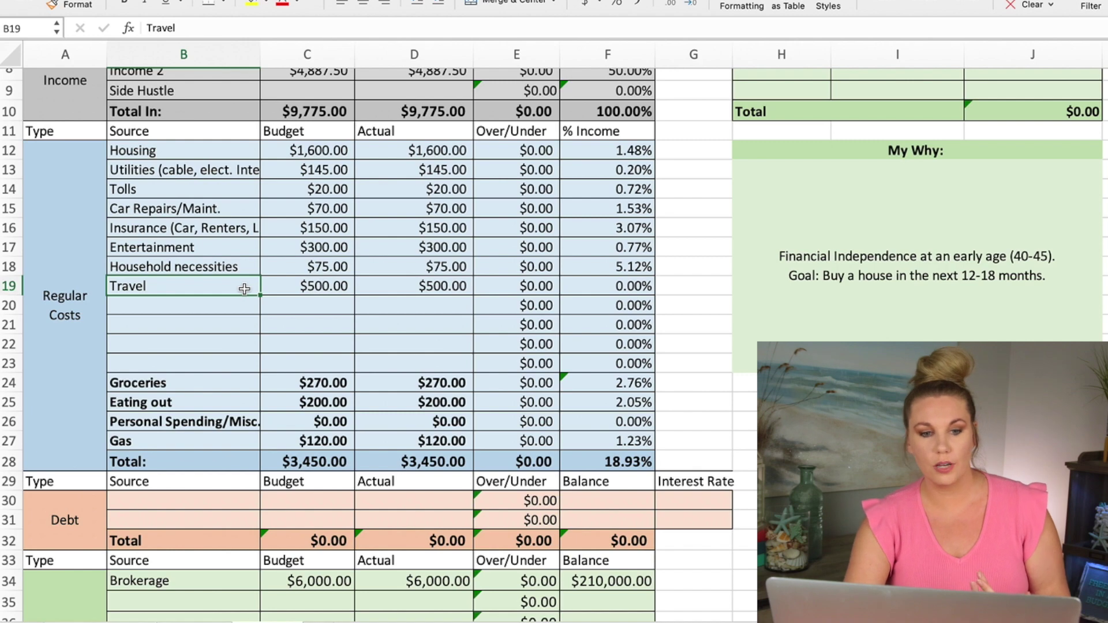
- Examine the Emergency Fund row and the first sinking fund row alongside the debt and investment sections
scroll(244, 288, "down", 1)
scroll(244, 289, "right", 1)
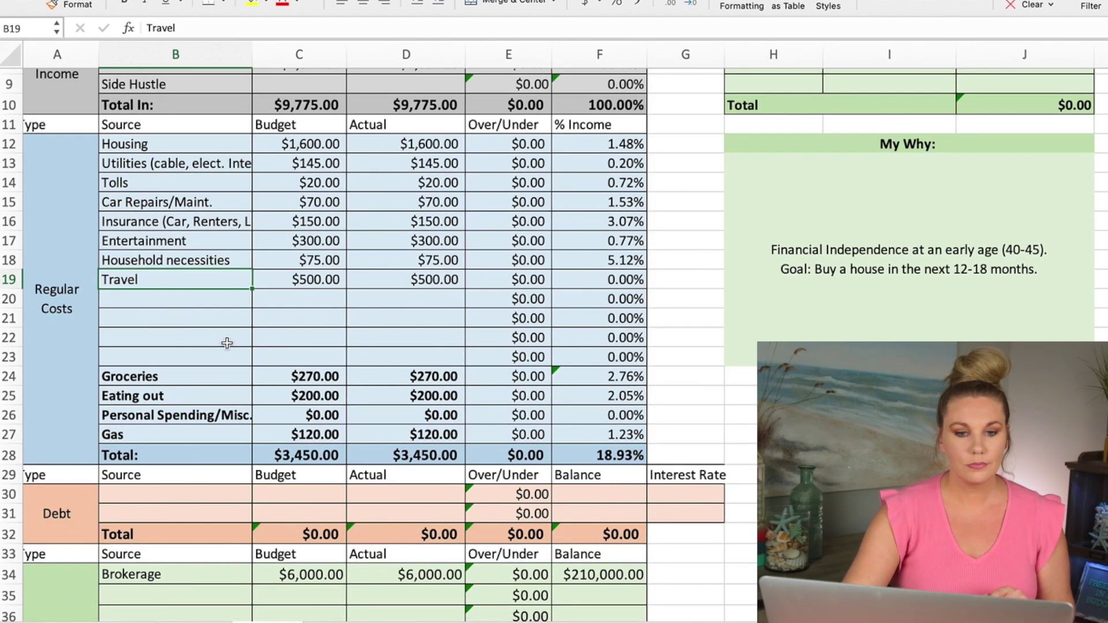
scroll(224, 279, "down", 10)
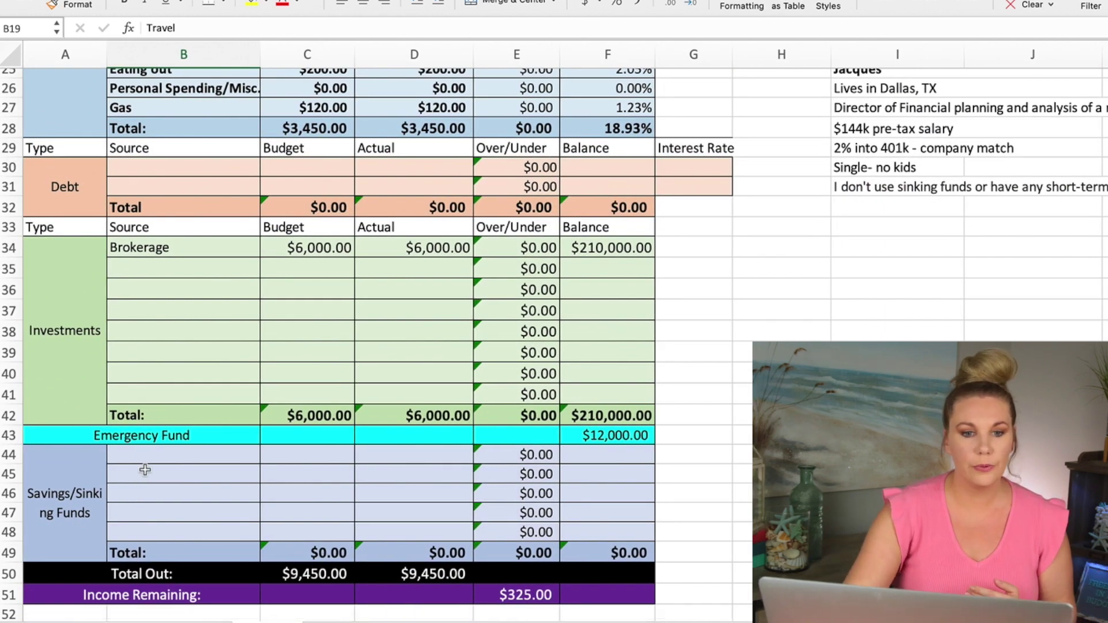
scroll(144, 470, "down", 1)
scroll(147, 466, "up", 2)
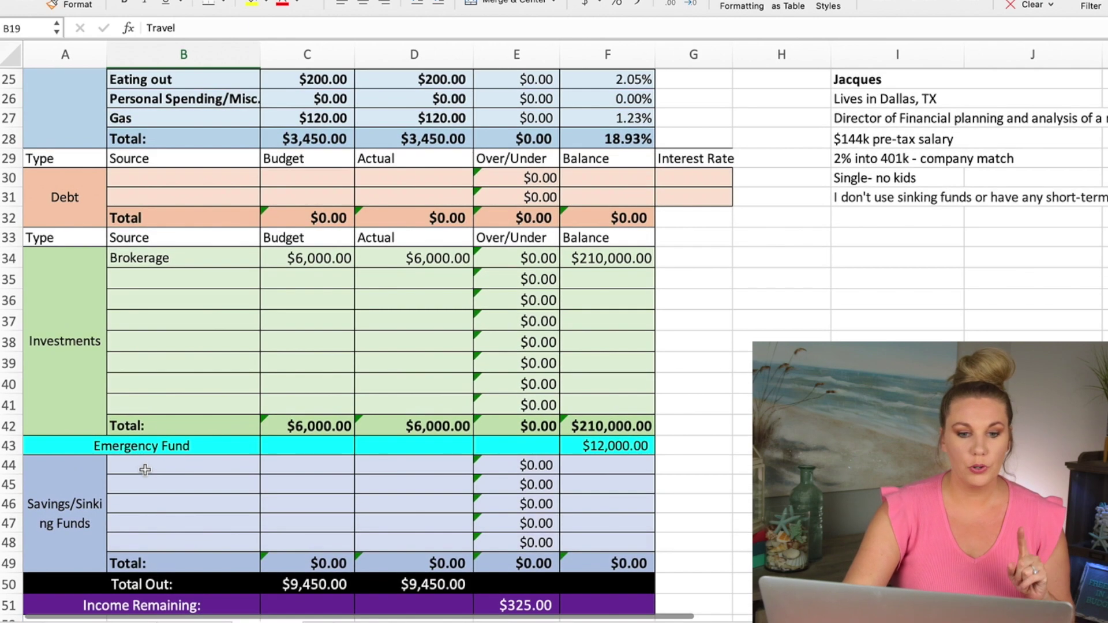
left_click(188, 446)
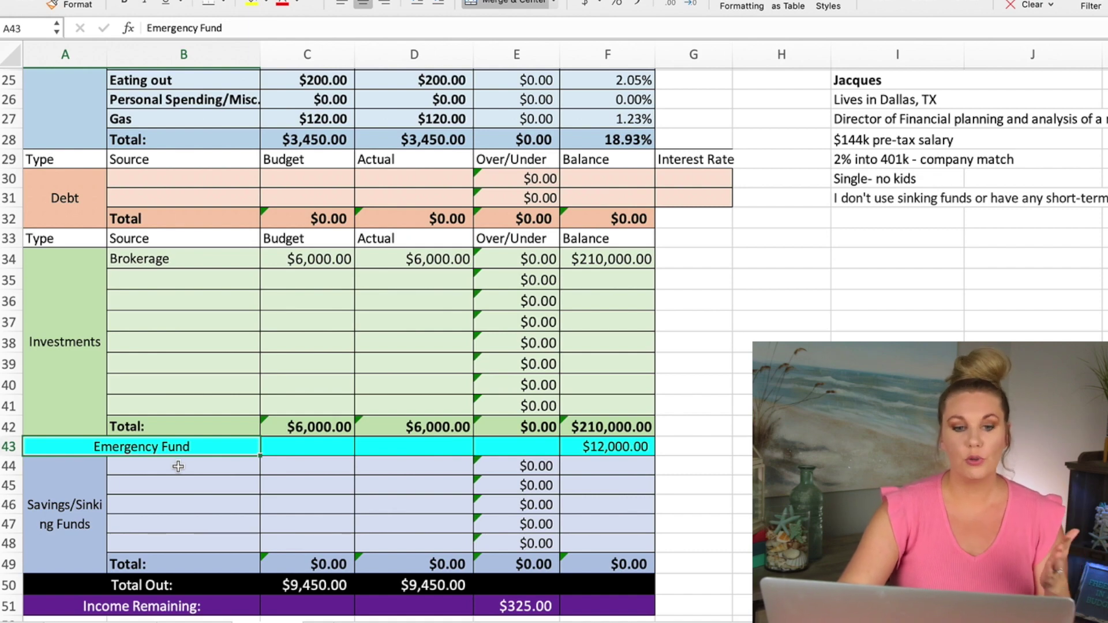
left_click(177, 466)
scroll(178, 466, "up", 4)
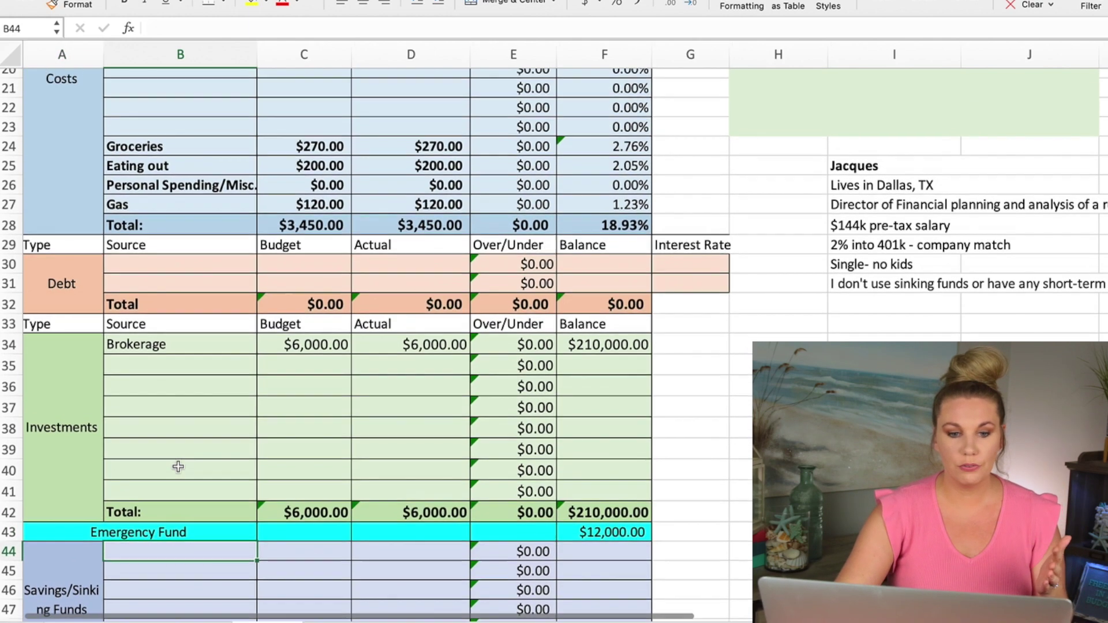
scroll(178, 467, "down", 1)
scroll(178, 466, "up", 5)
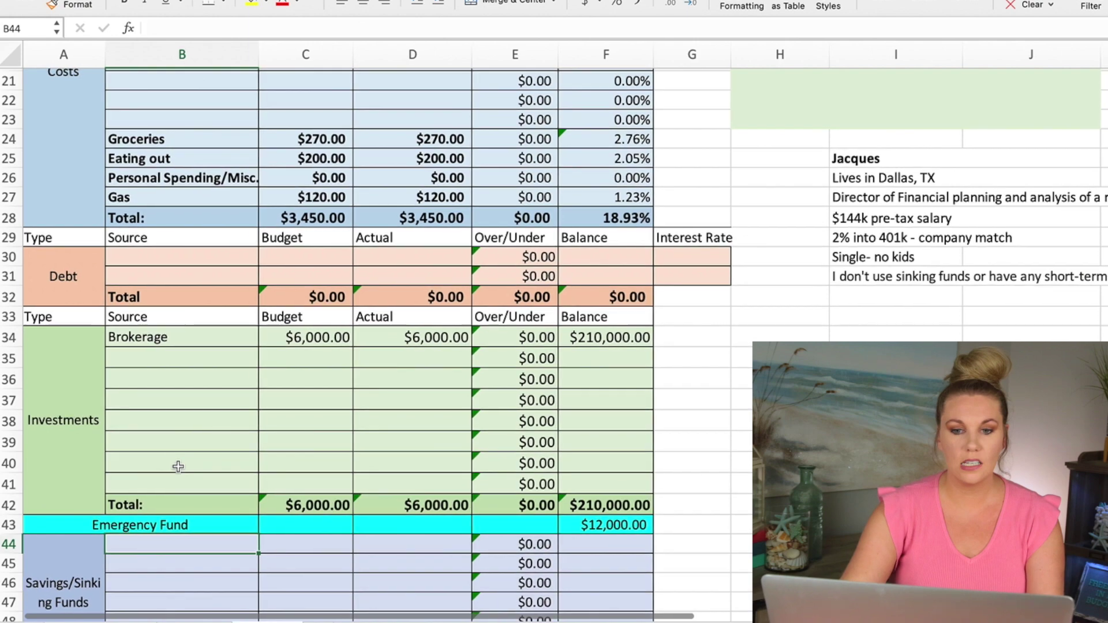
- Review the income section and the regular costs list, focusing on the Travel row
scroll(177, 465, "up", 2)
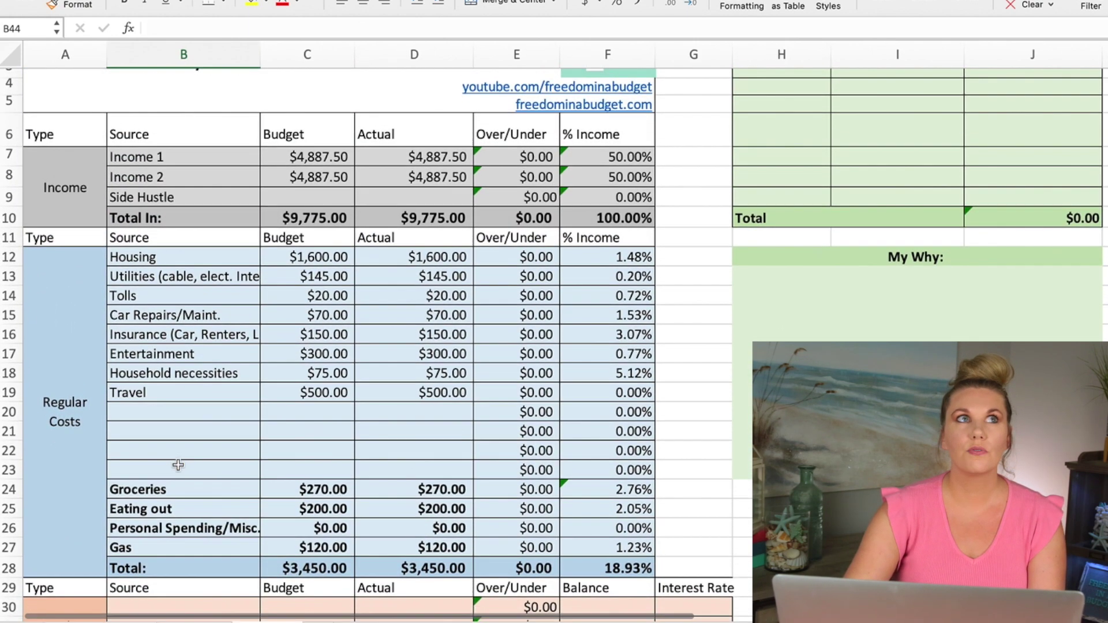
scroll(177, 465, "up", 1)
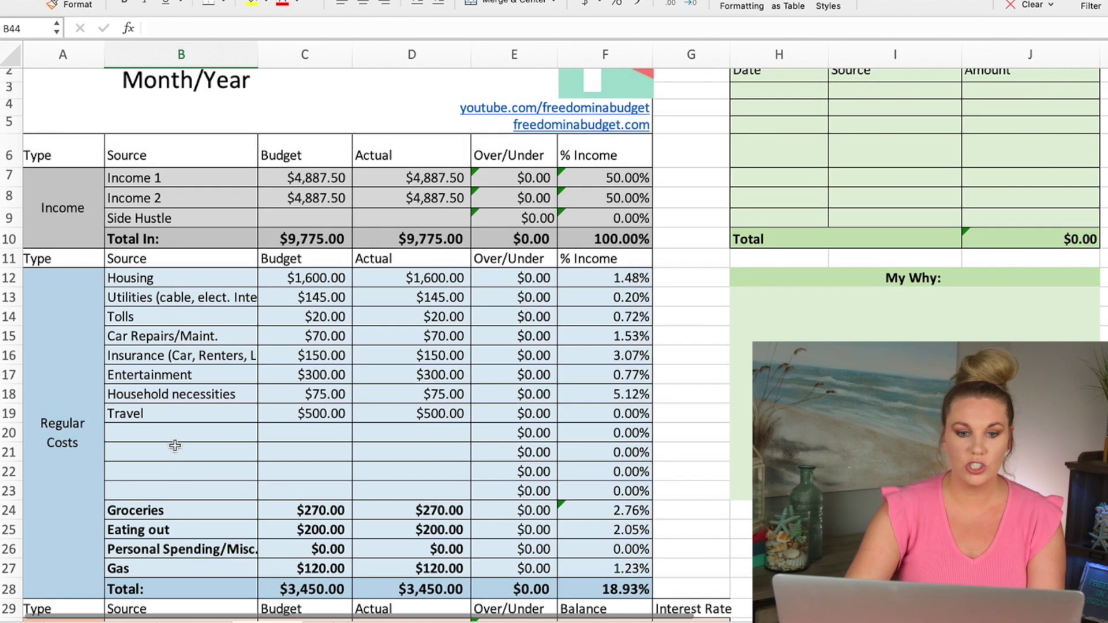
left_click(178, 414)
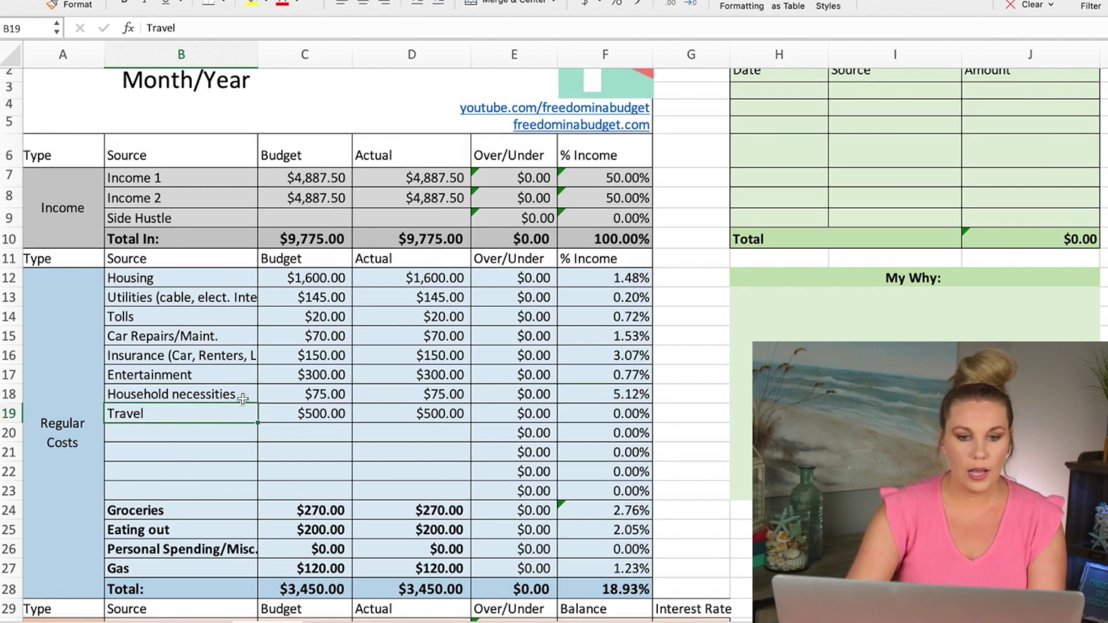
scroll(245, 396, "down", 3)
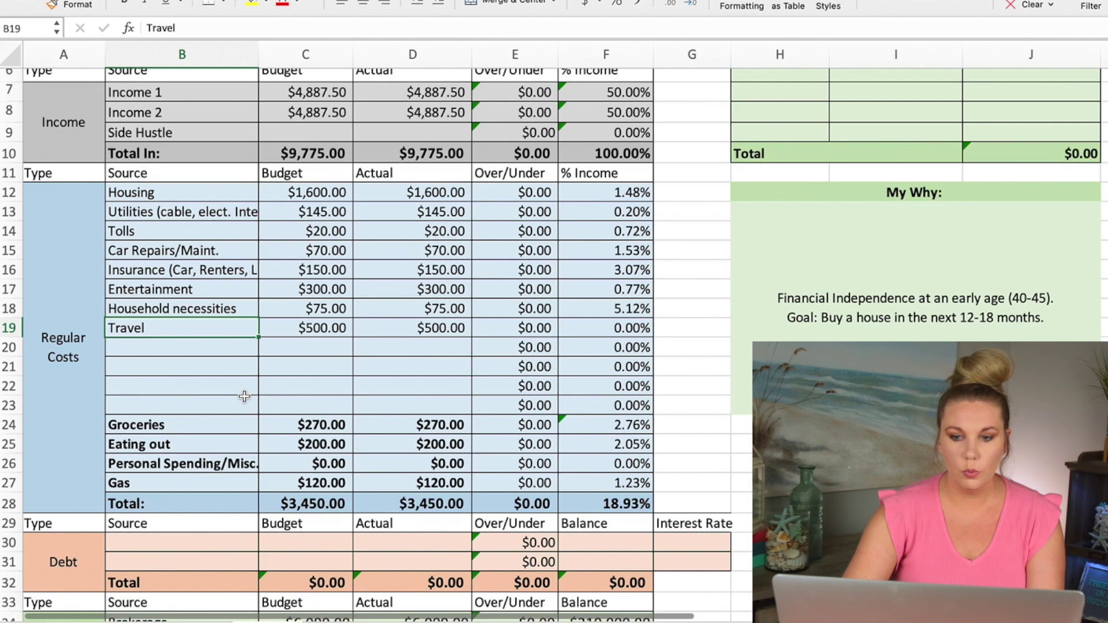
scroll(245, 396, "up", 3)
scroll(244, 396, "down", 6)
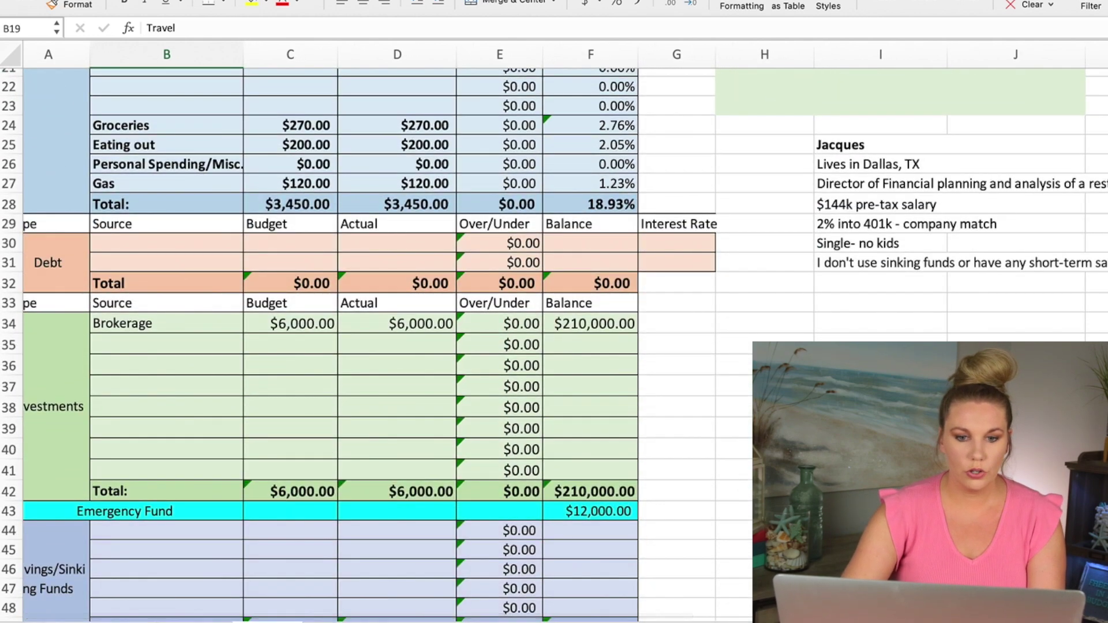
- Calculate the share of income invested with the formula =6000/9775 in cell I33, below the client's notes
scroll(739, 356, "up", 3)
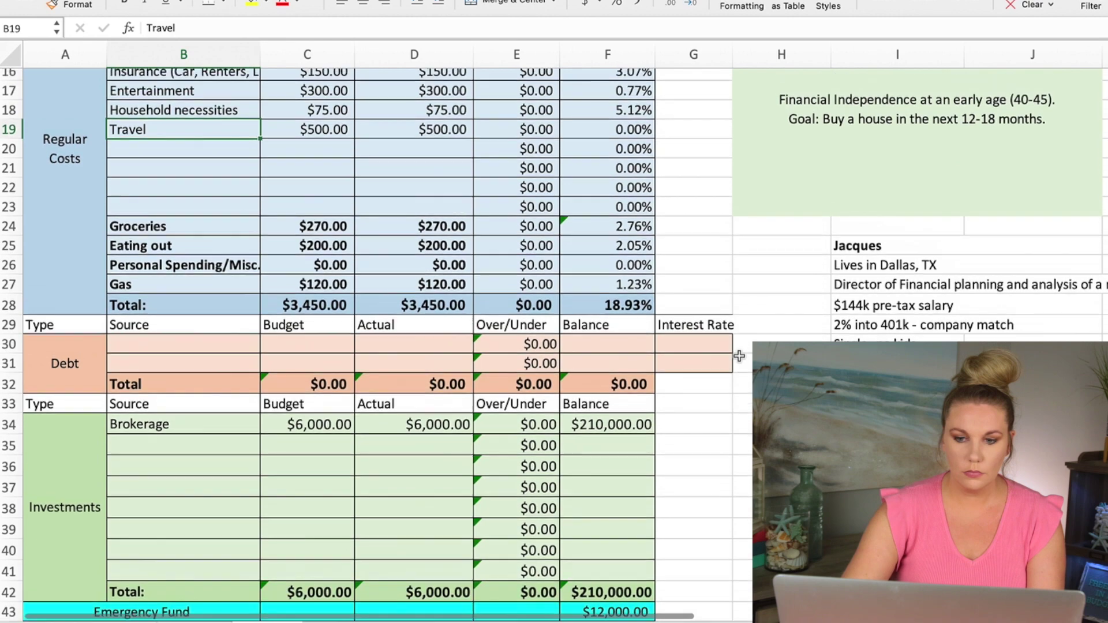
left_click(865, 404)
type("=")
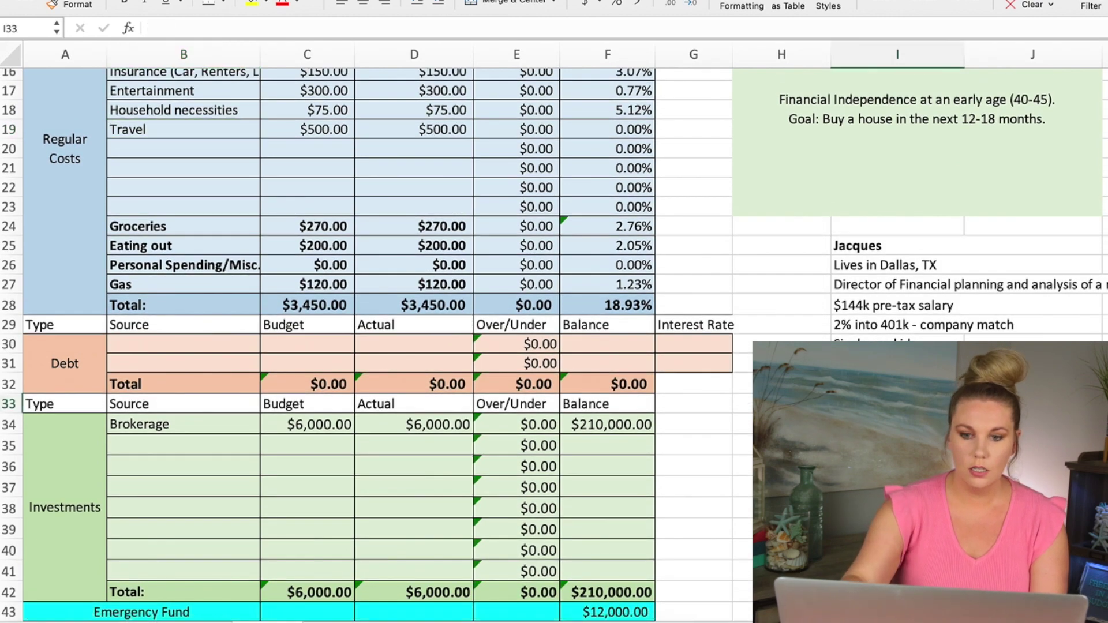
type("6000")
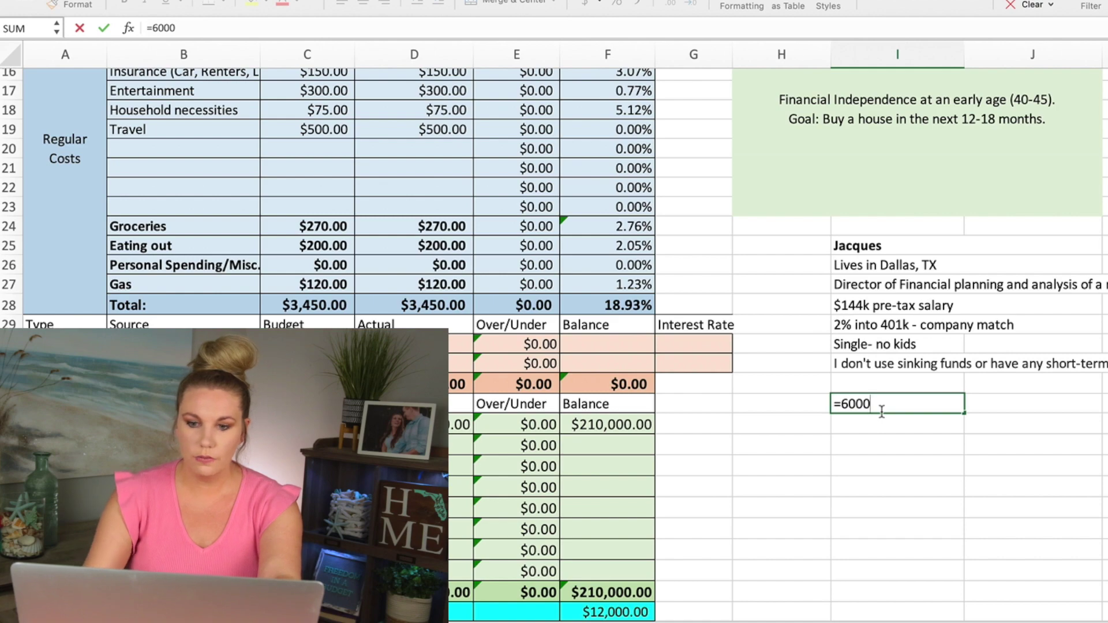
type("/")
scroll(764, 405, "up", 5)
scroll(764, 405, "down", 1)
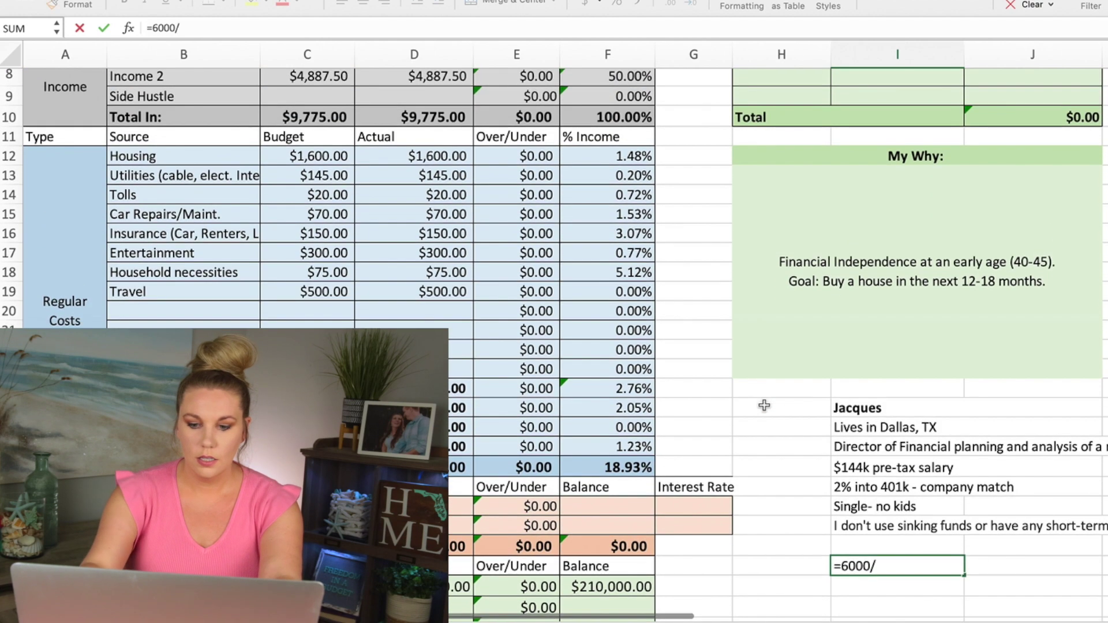
type("9775")
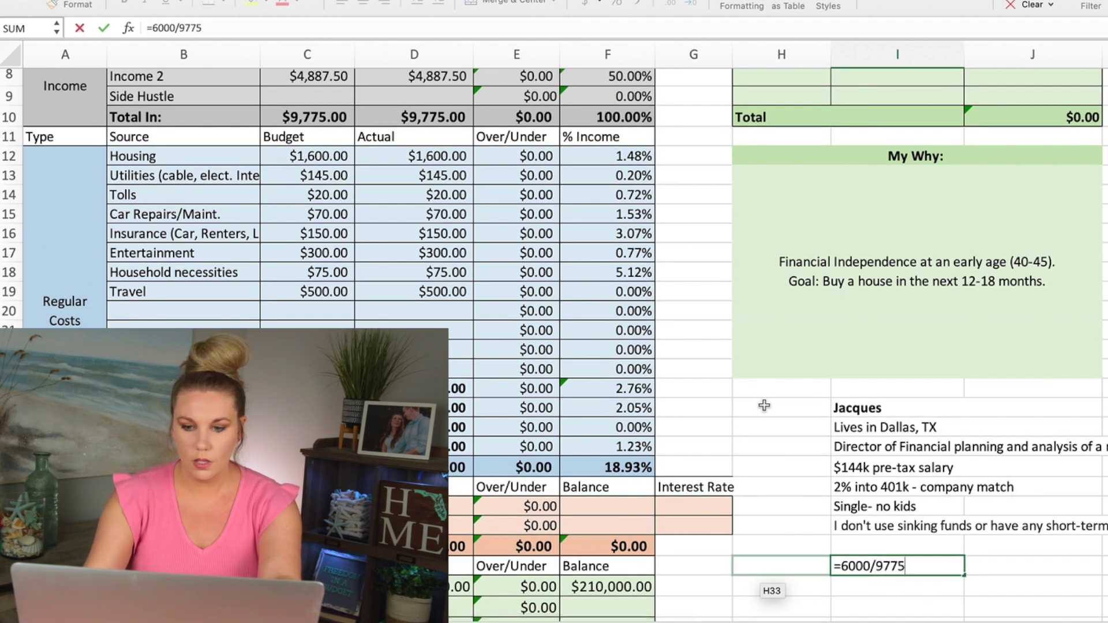
key("Return")
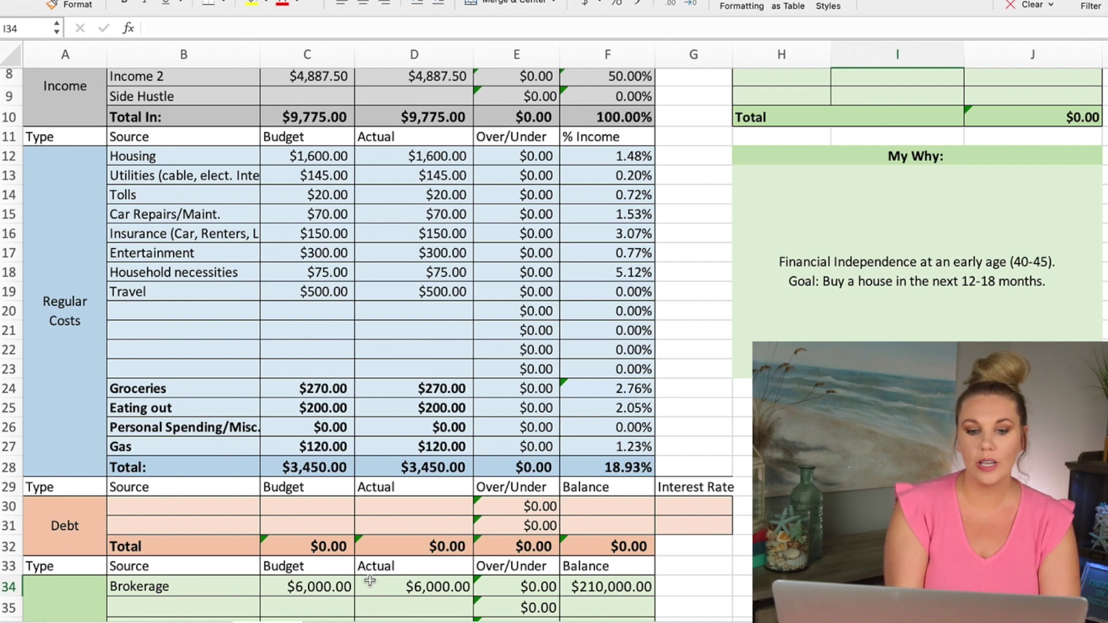
- Examine the actual brokerage contribution, the groceries and eating out amounts, and the travel budget
left_click(385, 592)
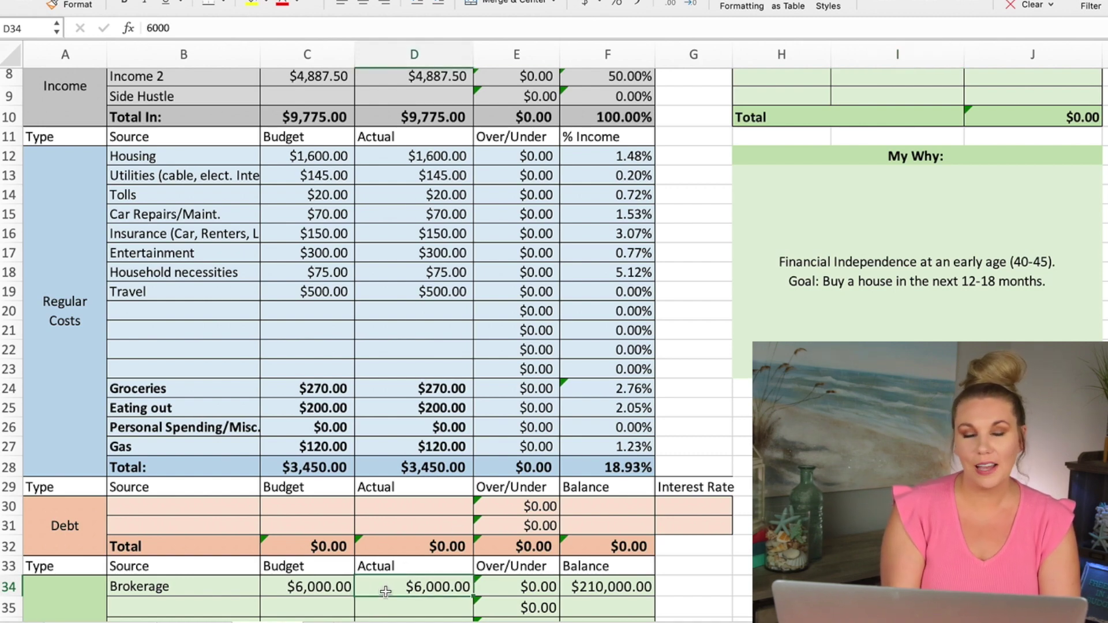
scroll(385, 592, "up", 5)
scroll(385, 592, "down", 4)
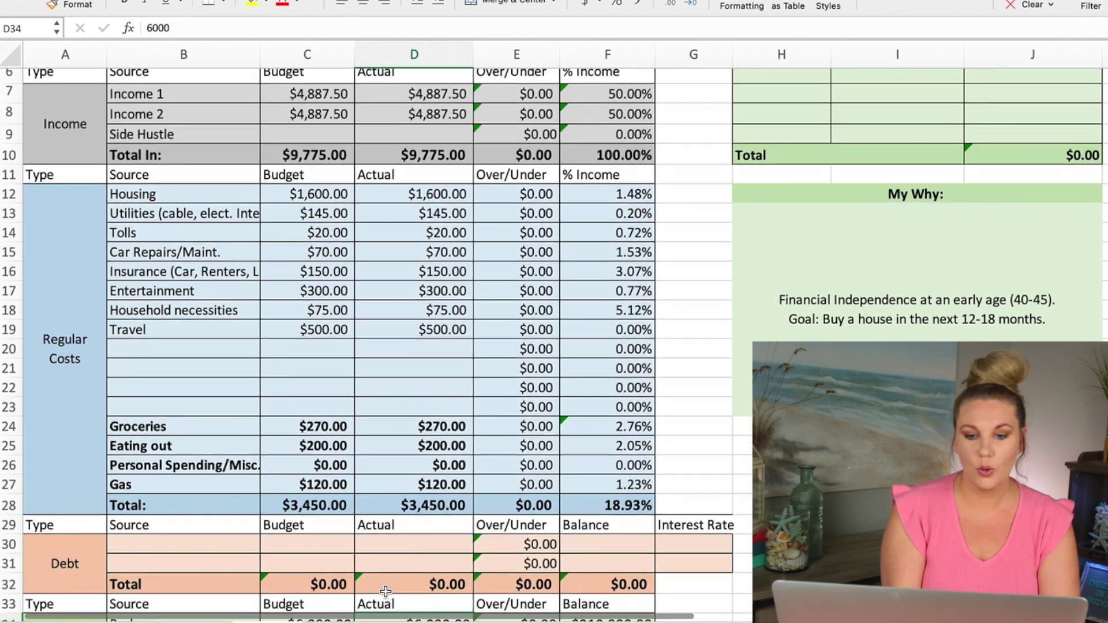
scroll(385, 592, "down", 1)
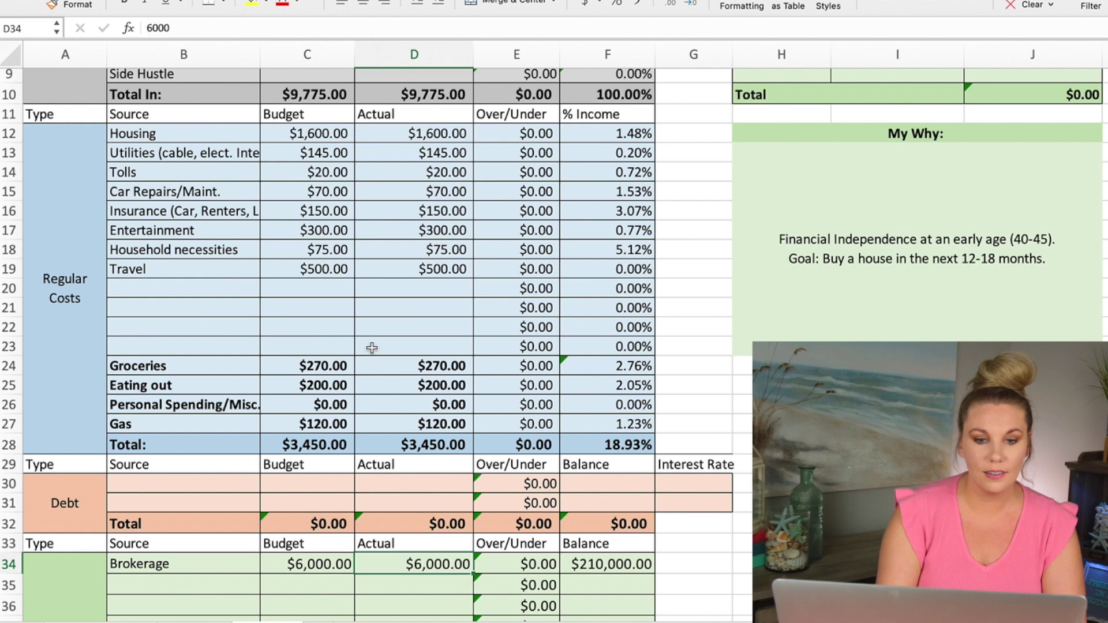
left_click(374, 366)
left_click_drag(373, 370, 372, 378)
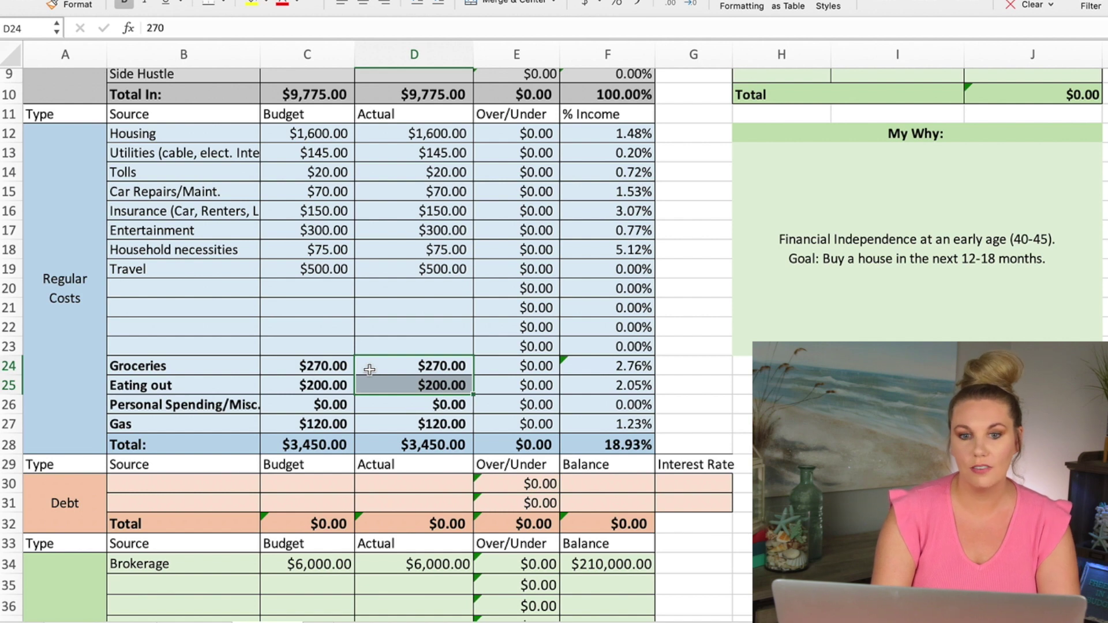
left_click_drag(374, 266, 331, 265)
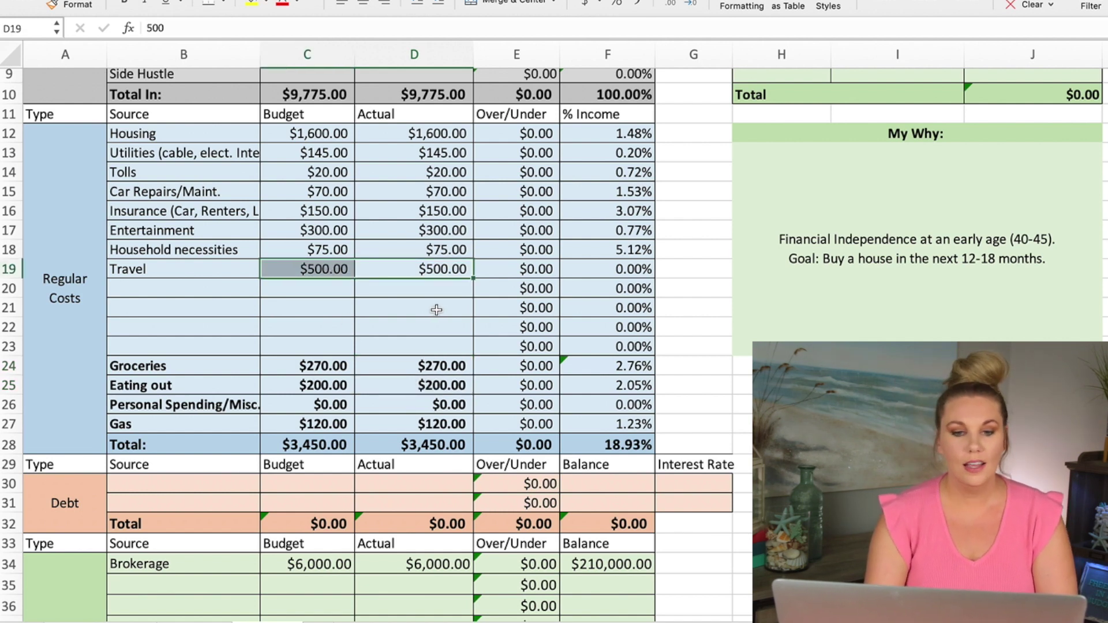
scroll(417, 367, "down", 2)
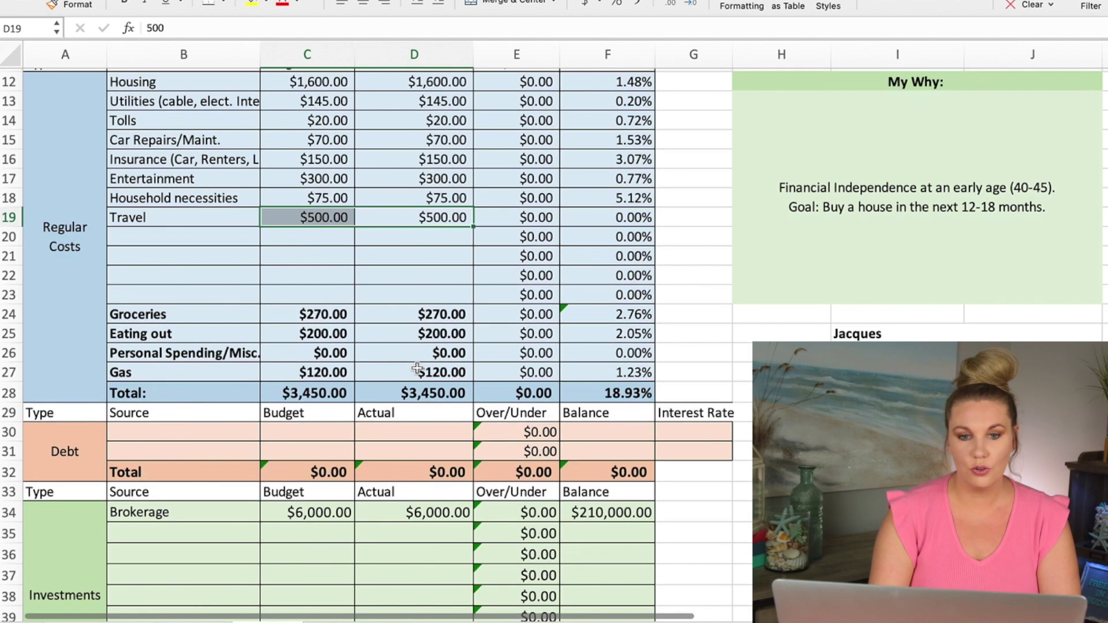
- Look over the income rows again and the blank rows beneath Travel in the regular costs
scroll(415, 364, "up", 6)
scroll(416, 364, "up", 1)
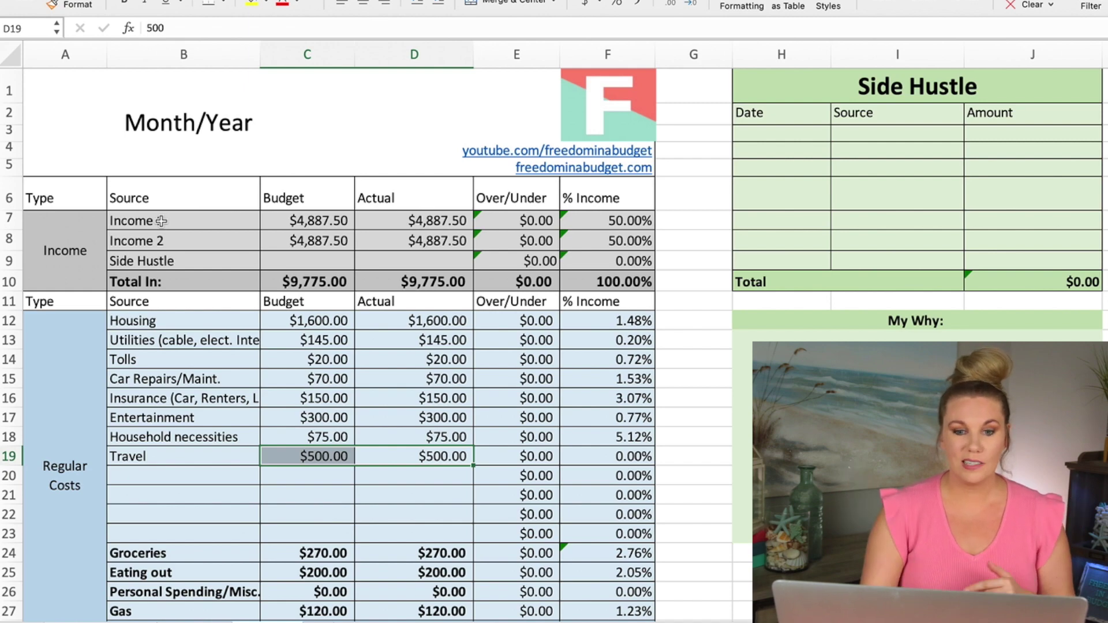
scroll(203, 200, "down", 3)
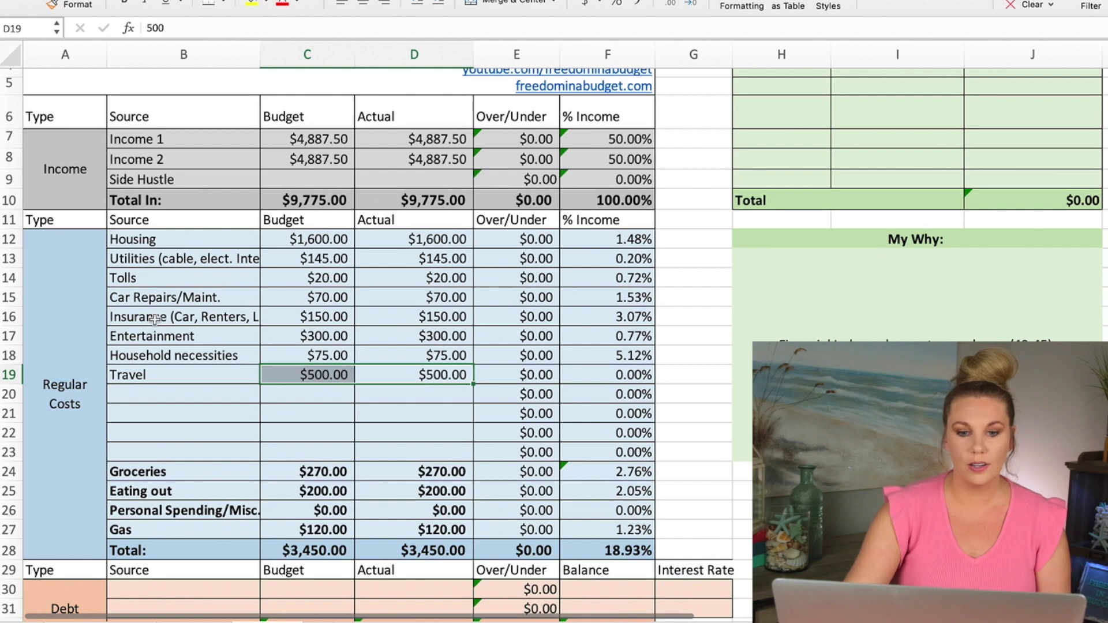
scroll(249, 368, "down", 1)
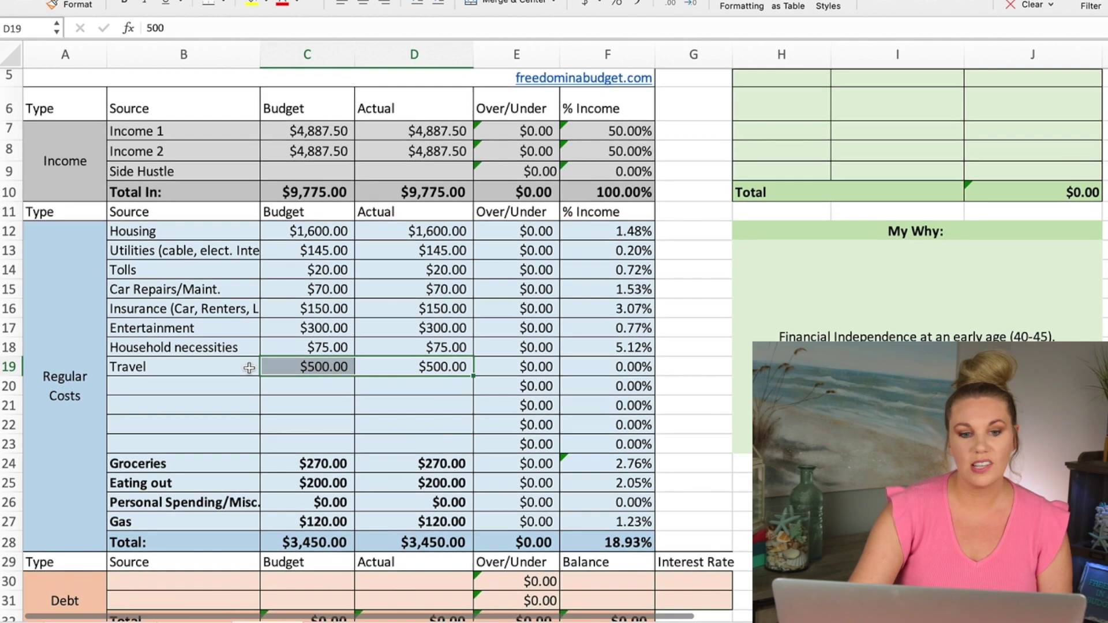
scroll(249, 368, "down", 1)
left_click(248, 368)
left_click(246, 390)
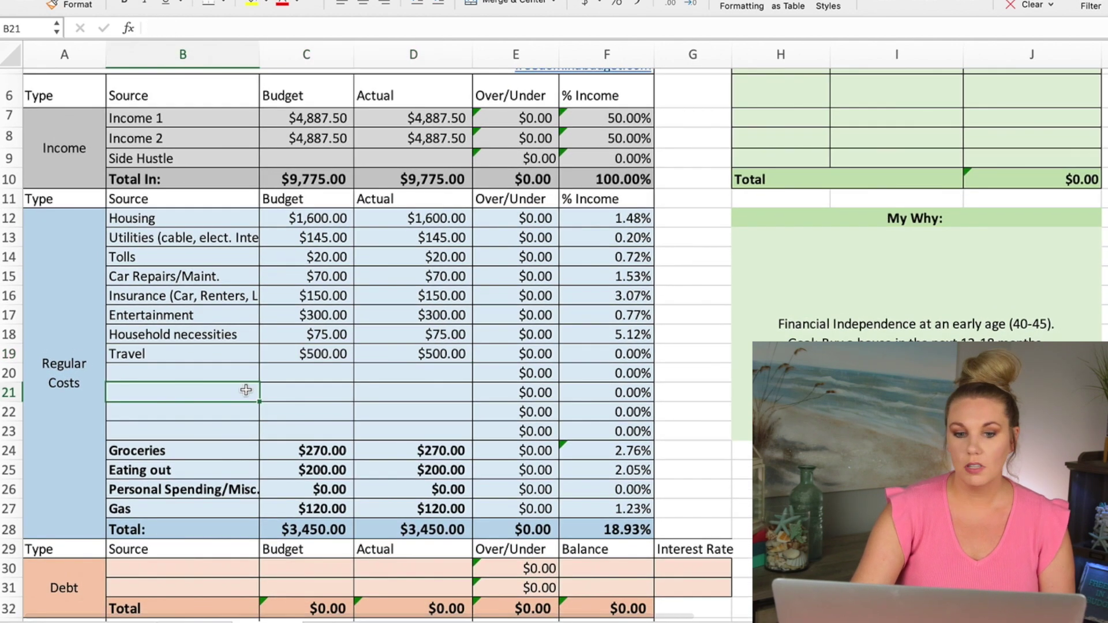
scroll(243, 390, "up", 3)
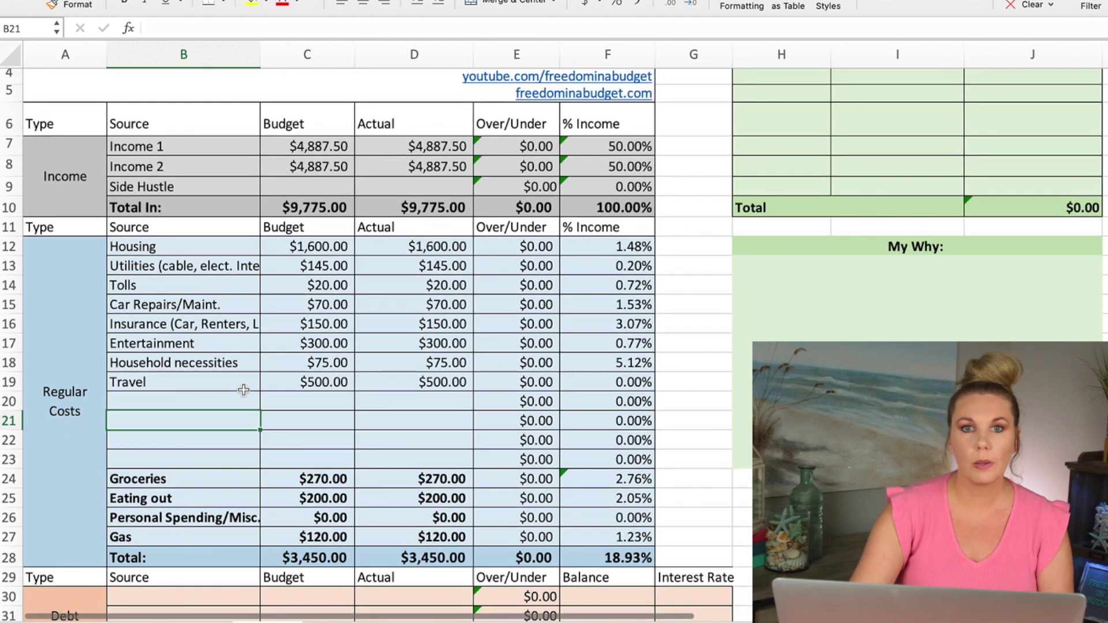
left_click(383, 421)
scroll(383, 423, "down", 3)
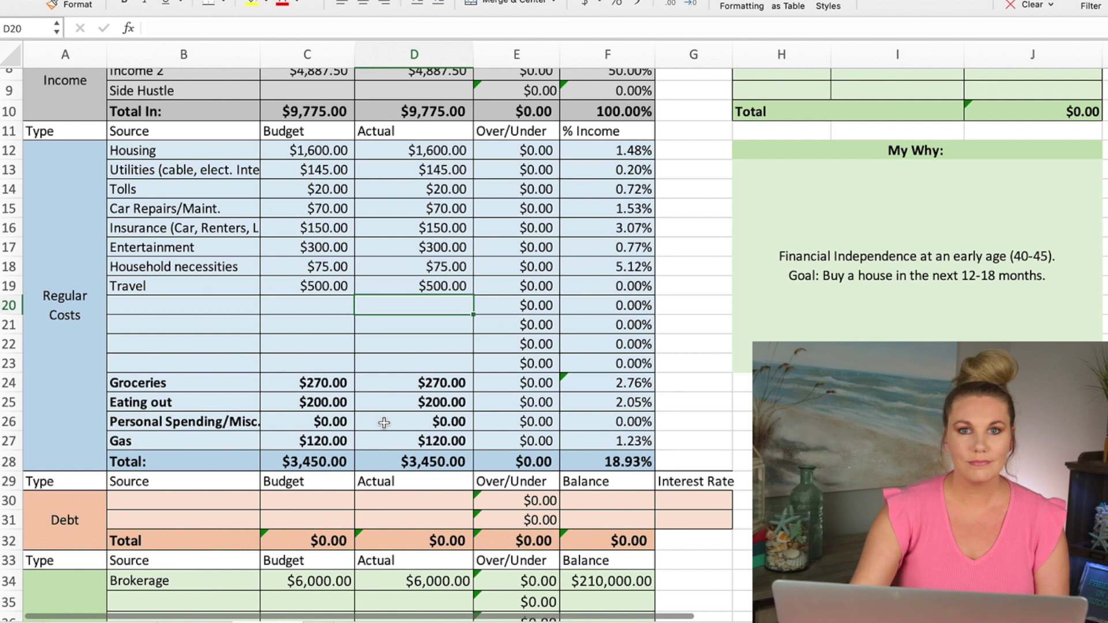